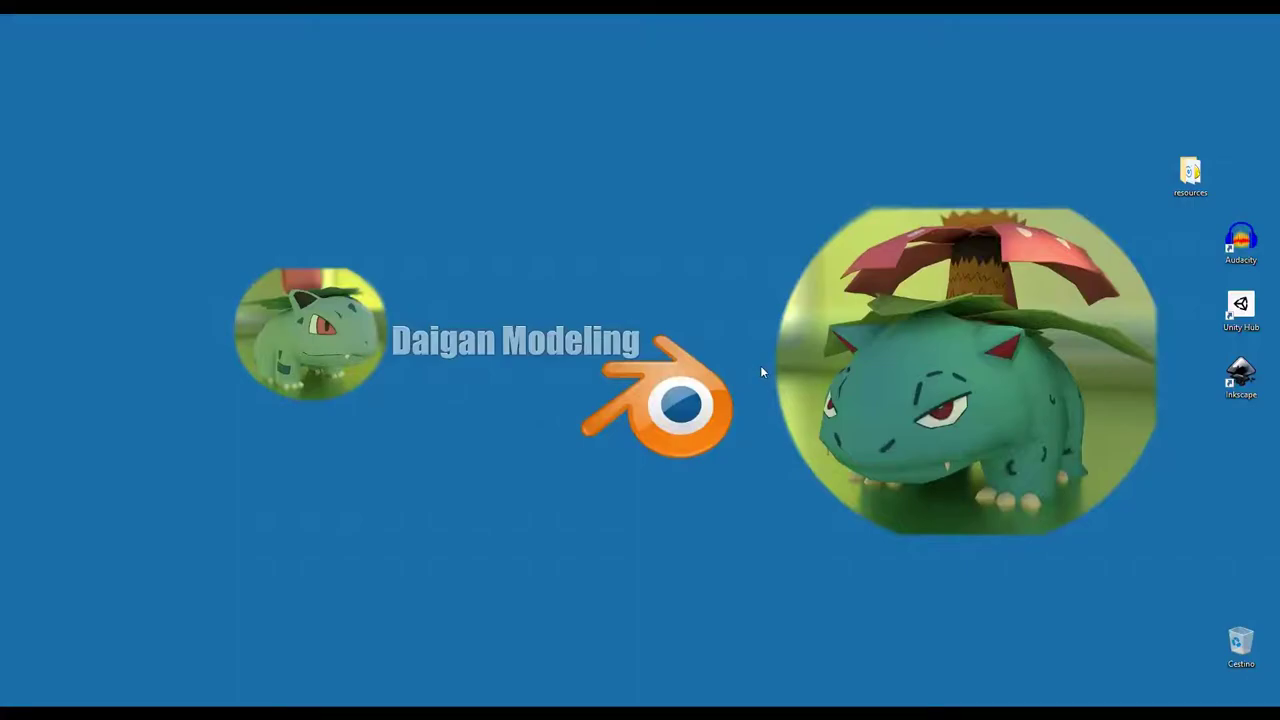
Launch Unity Hub and open the JohnLemon-CollectibleLemon2-Start project.
{"action": "left_click", "coordinate": [1240, 310]}
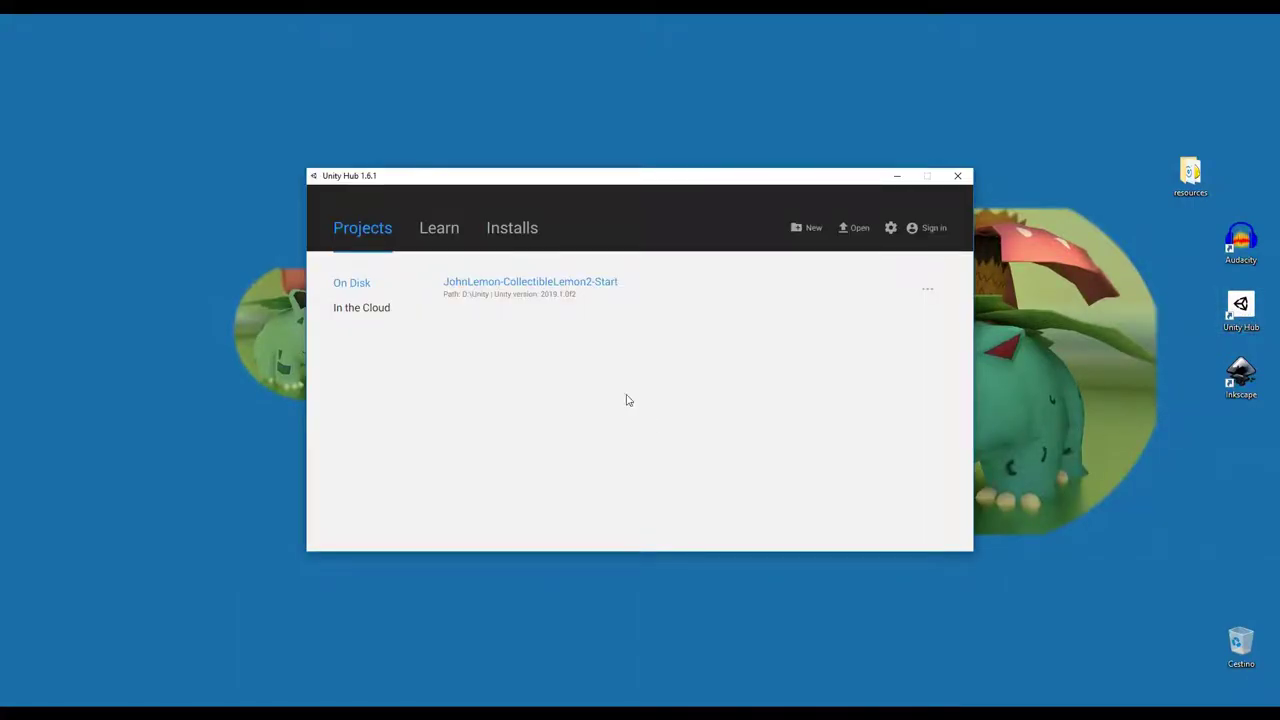
{"action": "left_click", "coordinate": [537, 286]}
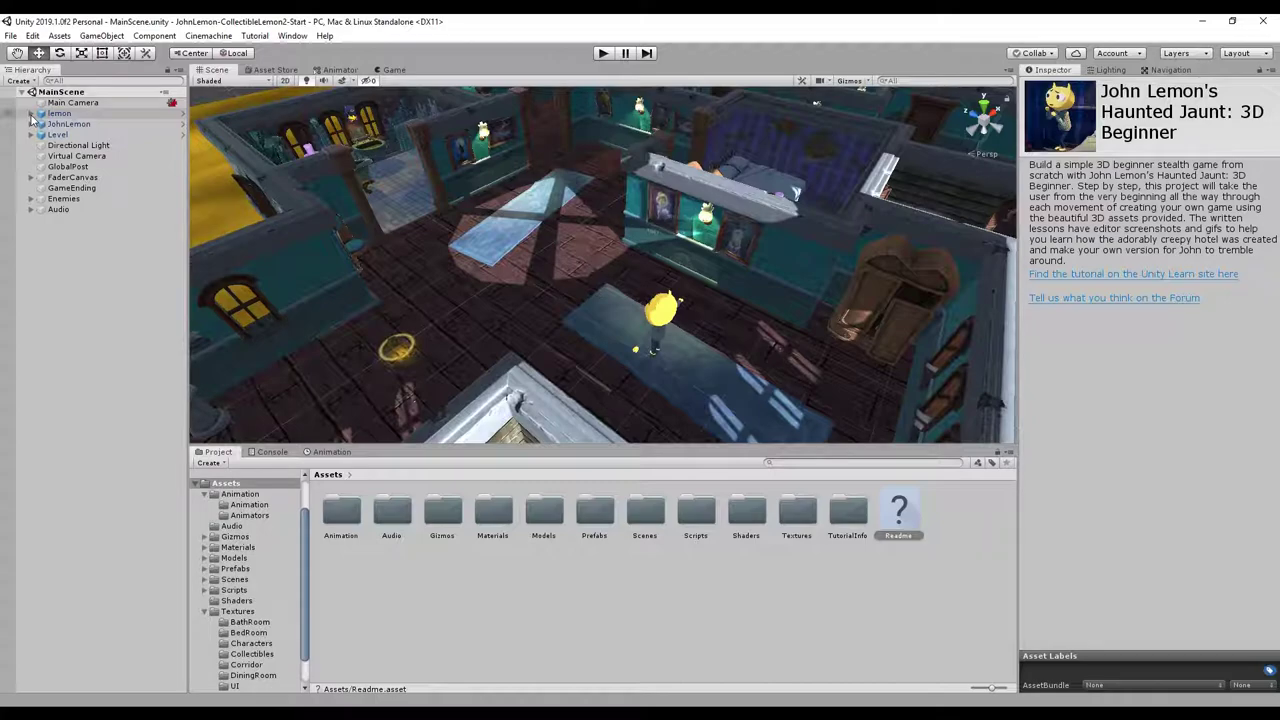
Orbit the view close to the lemon, then open the lemon prefab in prefab editing mode.
{"action": "left_click", "coordinate": [36, 114]}
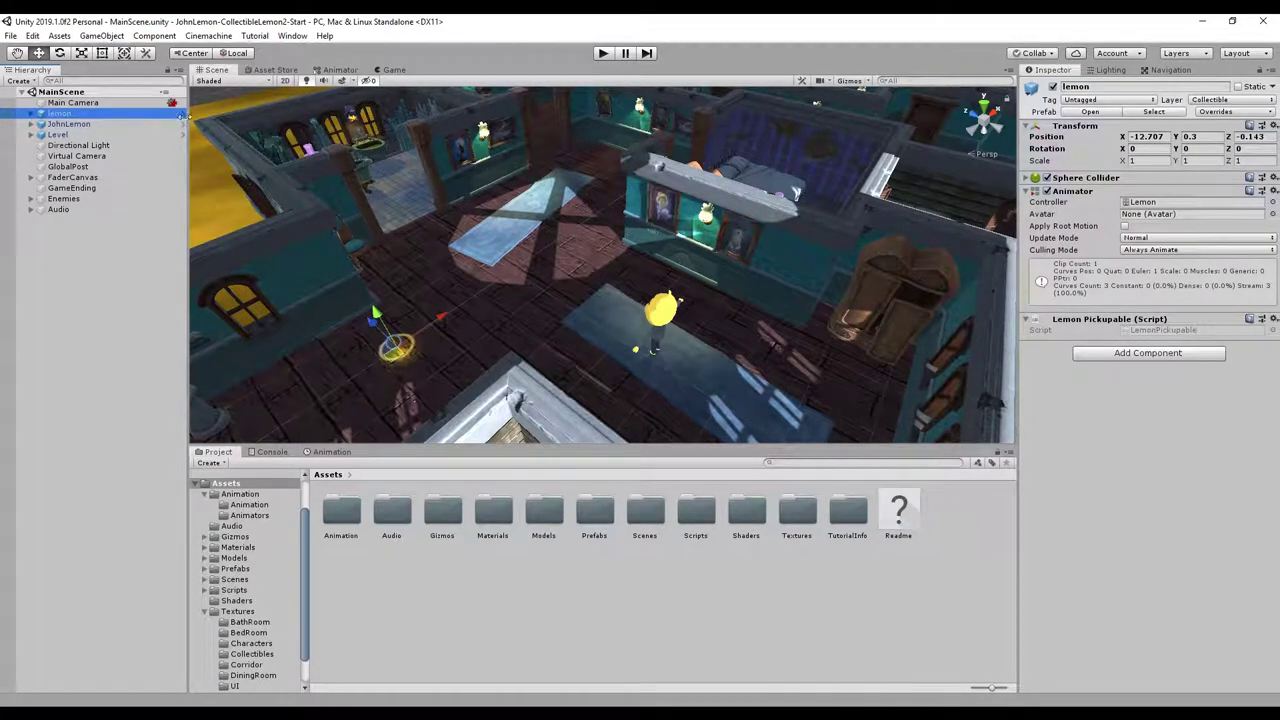
{"action": "left_click_drag", "start_coordinate": [300, 300], "coordinate": [129, 286], "text": "alt"}
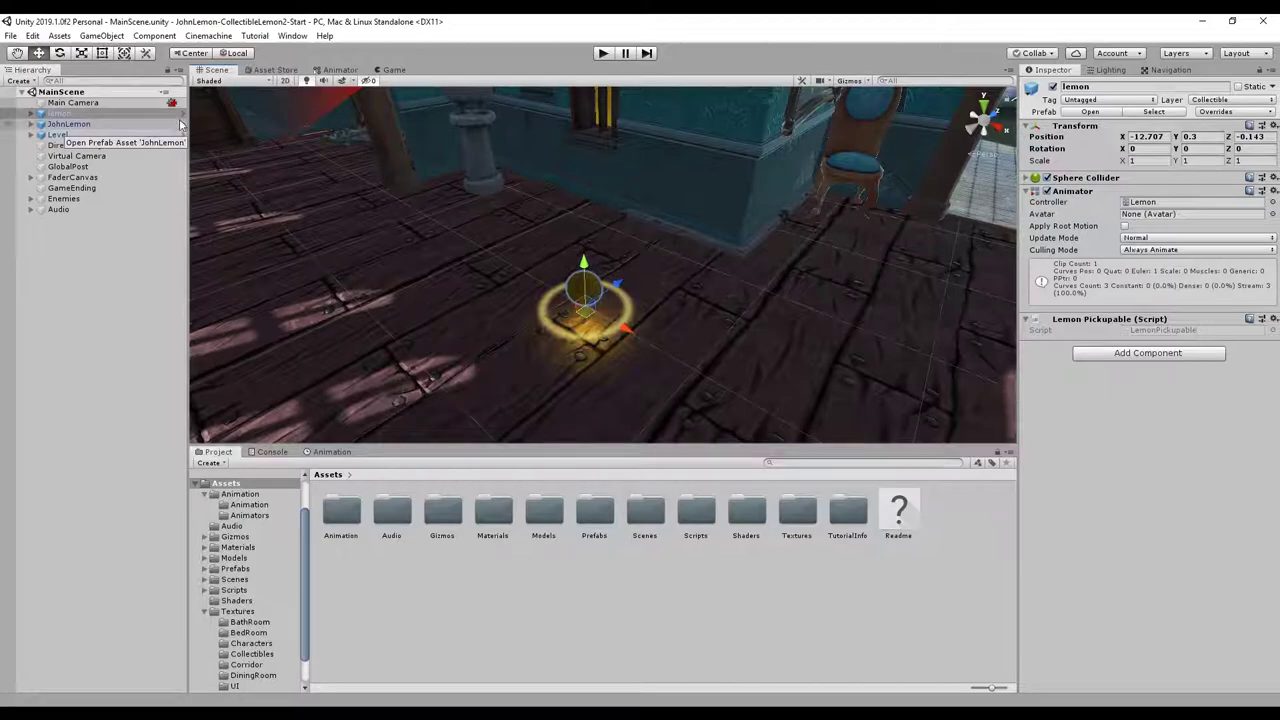
{"action": "left_click", "coordinate": [174, 278]}
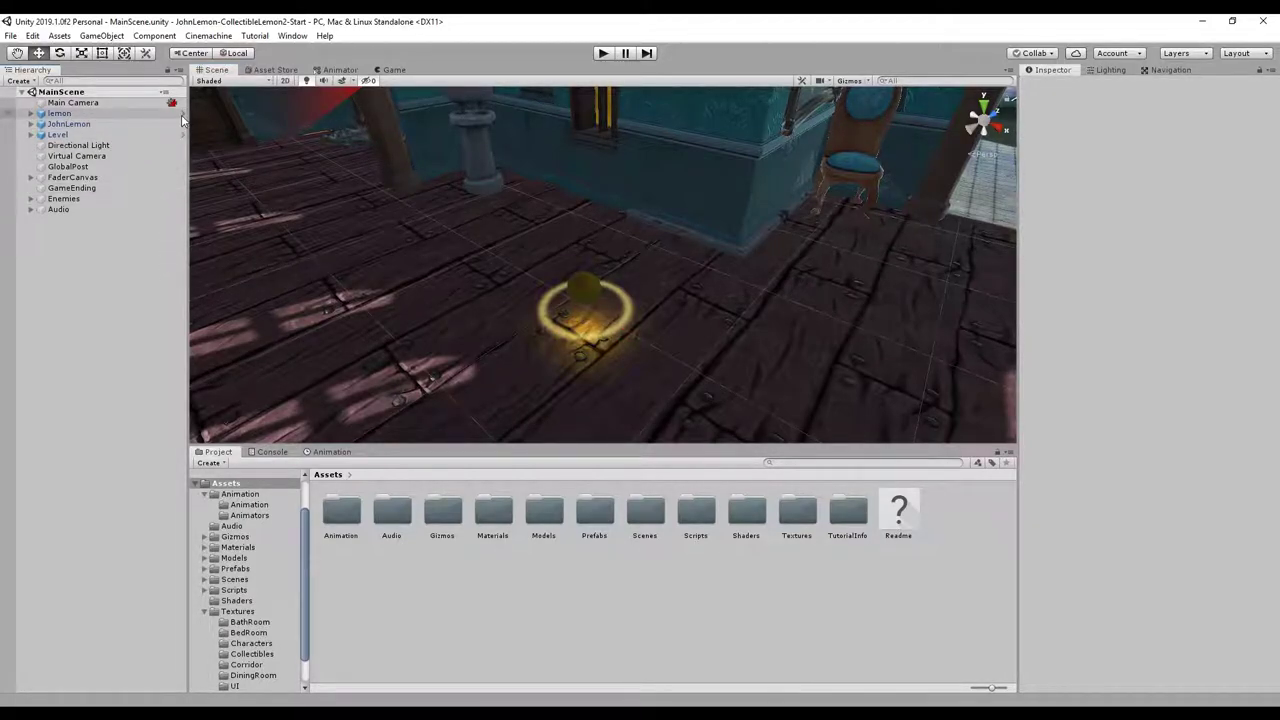
{"action": "left_click", "coordinate": [181, 115]}
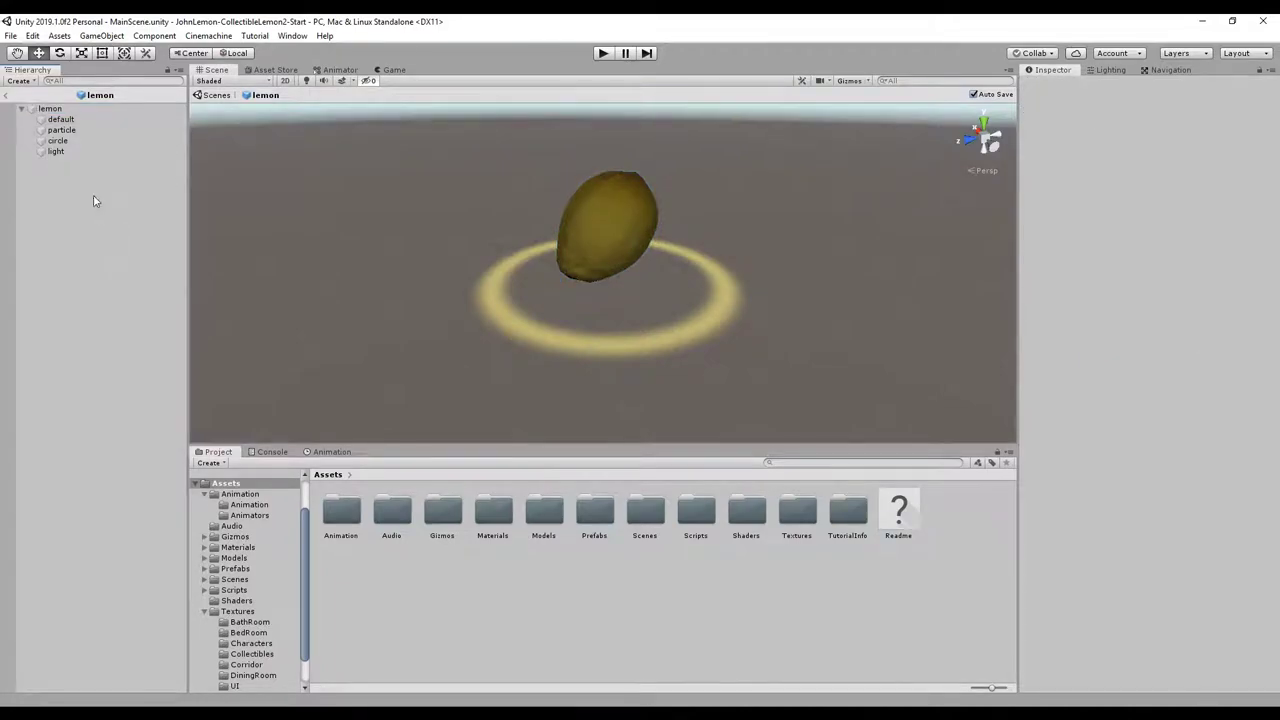
Duplicate the lemon's particle child and rename the copy particle-collect.
{"action": "left_click", "coordinate": [73, 131]}
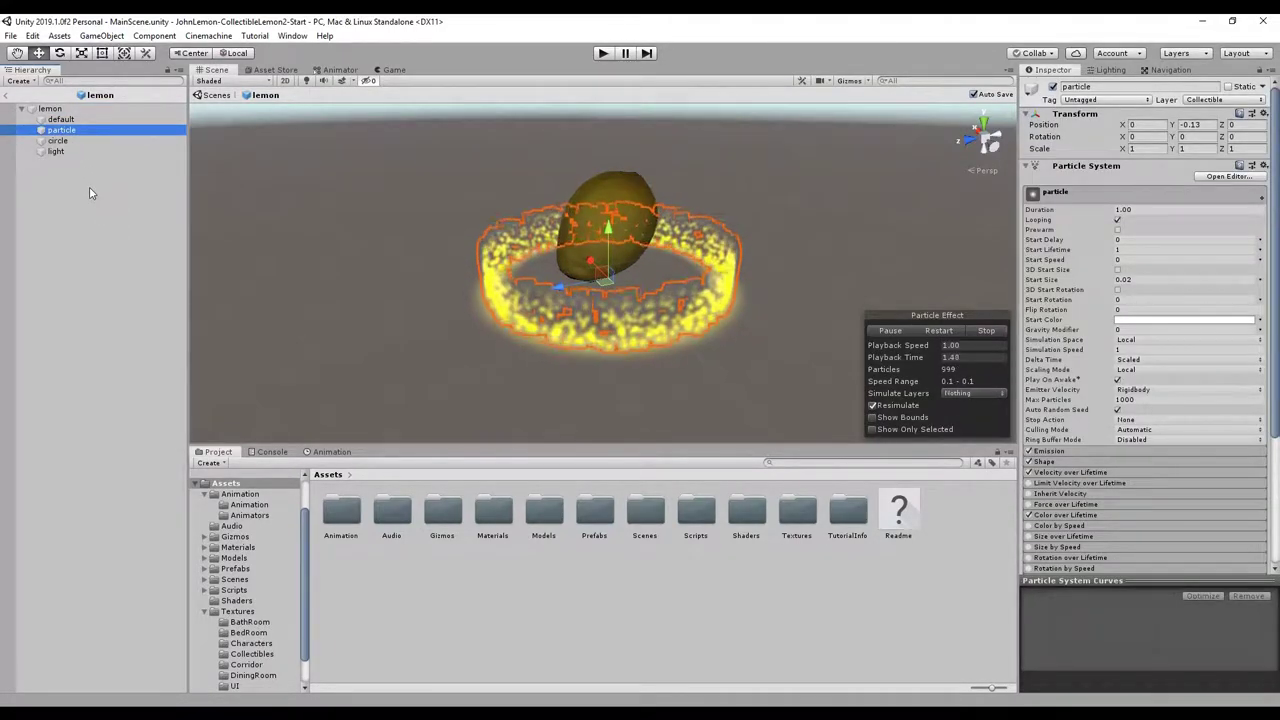
{"action": "right_click", "coordinate": [60, 112]}
{"action": "left_click", "coordinate": [64, 133]}
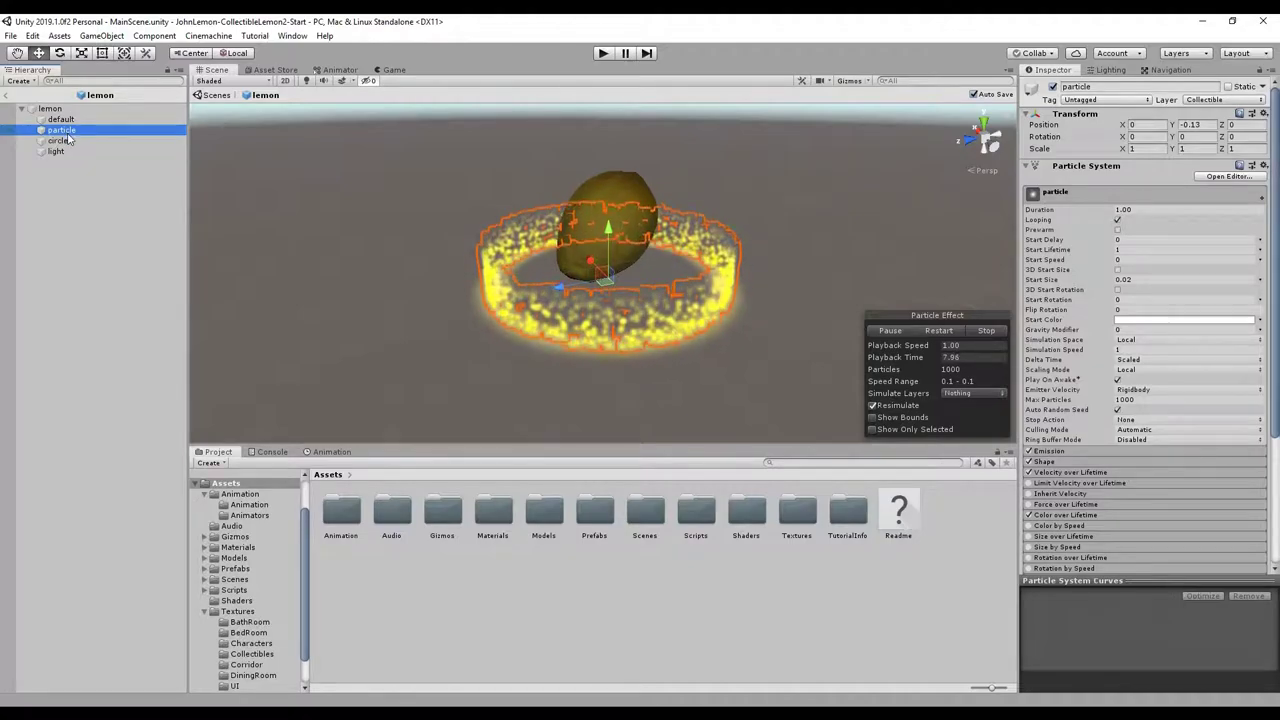
{"action": "key", "text": "ctrl+d"}
{"action": "left_click", "coordinate": [72, 163]}
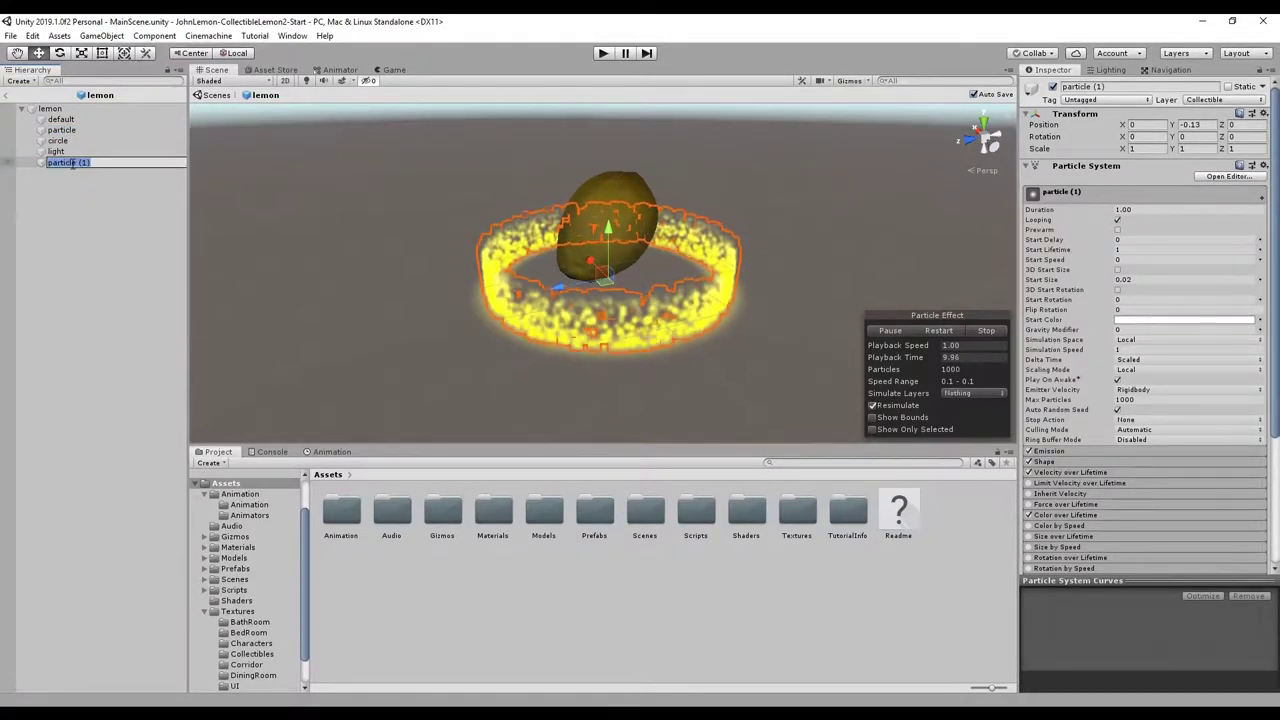
{"action": "key", "text": "End"}
{"action": "key", "text": "BackSpace"}
{"action": "key", "text": "BackSpace"}
{"action": "type", "text": "-colle"}
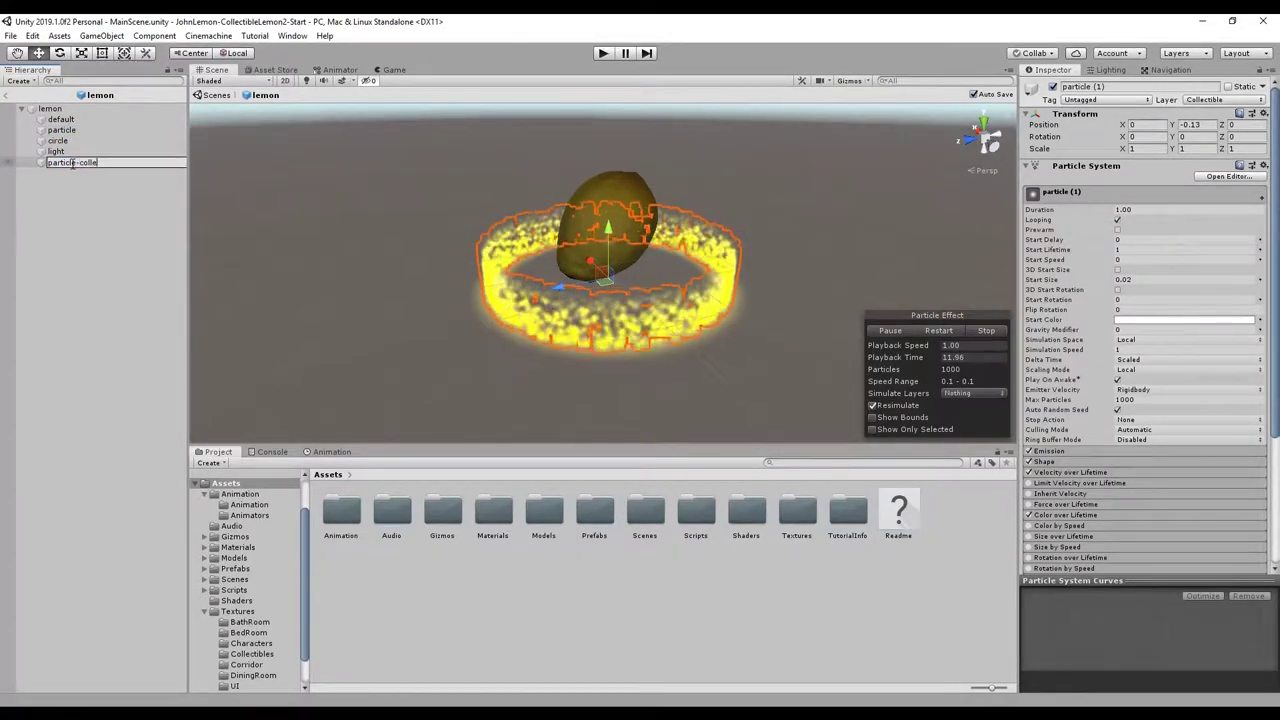
{"action": "type", "text": "ct"}
{"action": "key", "text": "Return"}
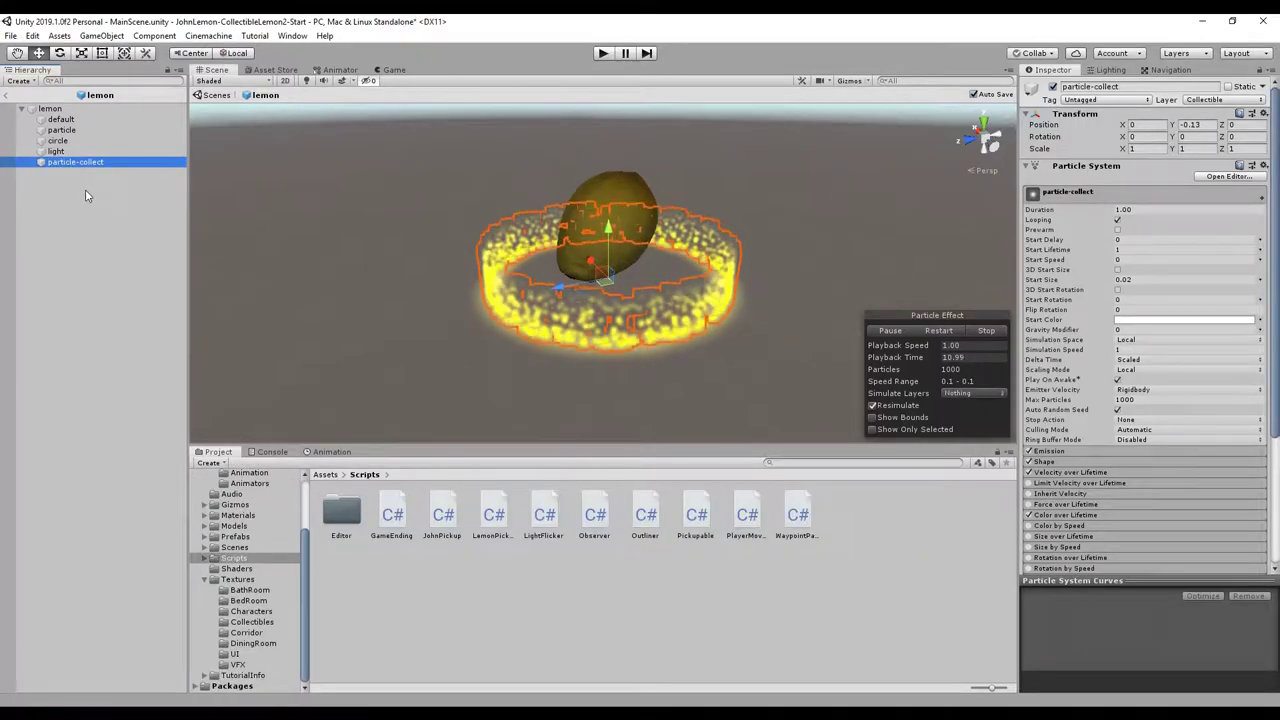
Set particle-collect to Duration 0.25, Start Lifetime 0.25, Start Speed 1, with Looping off, then preview it.
{"action": "left_click", "coordinate": [1150, 208]}
{"action": "type", "text": ".25"}
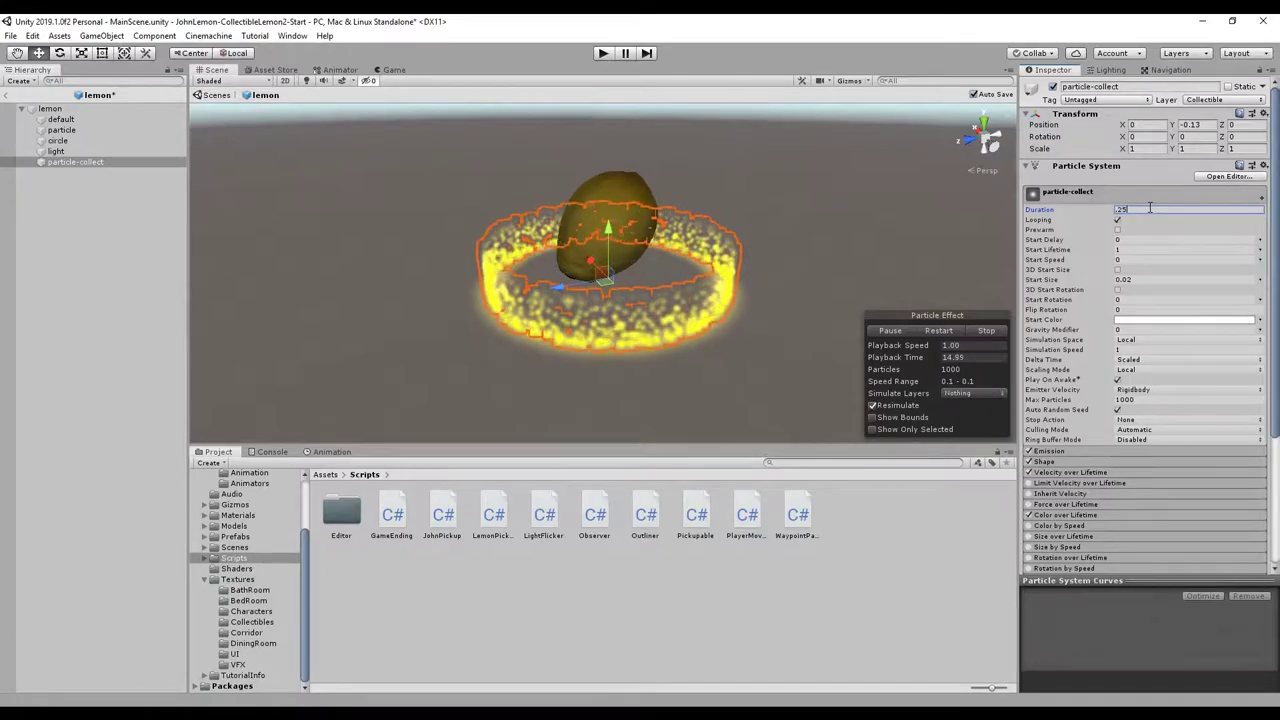
{"action": "left_click", "coordinate": [1130, 249]}
{"action": "type", "text": ".25"}
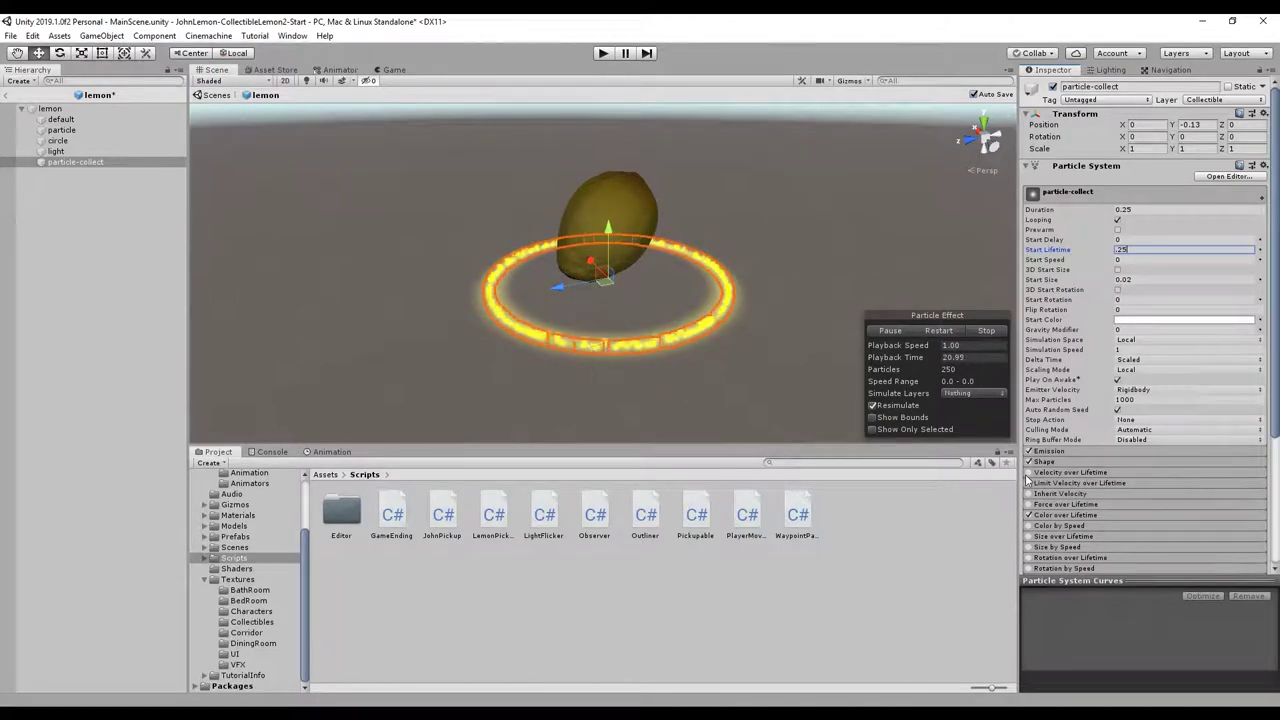
{"action": "left_click", "coordinate": [1137, 259]}
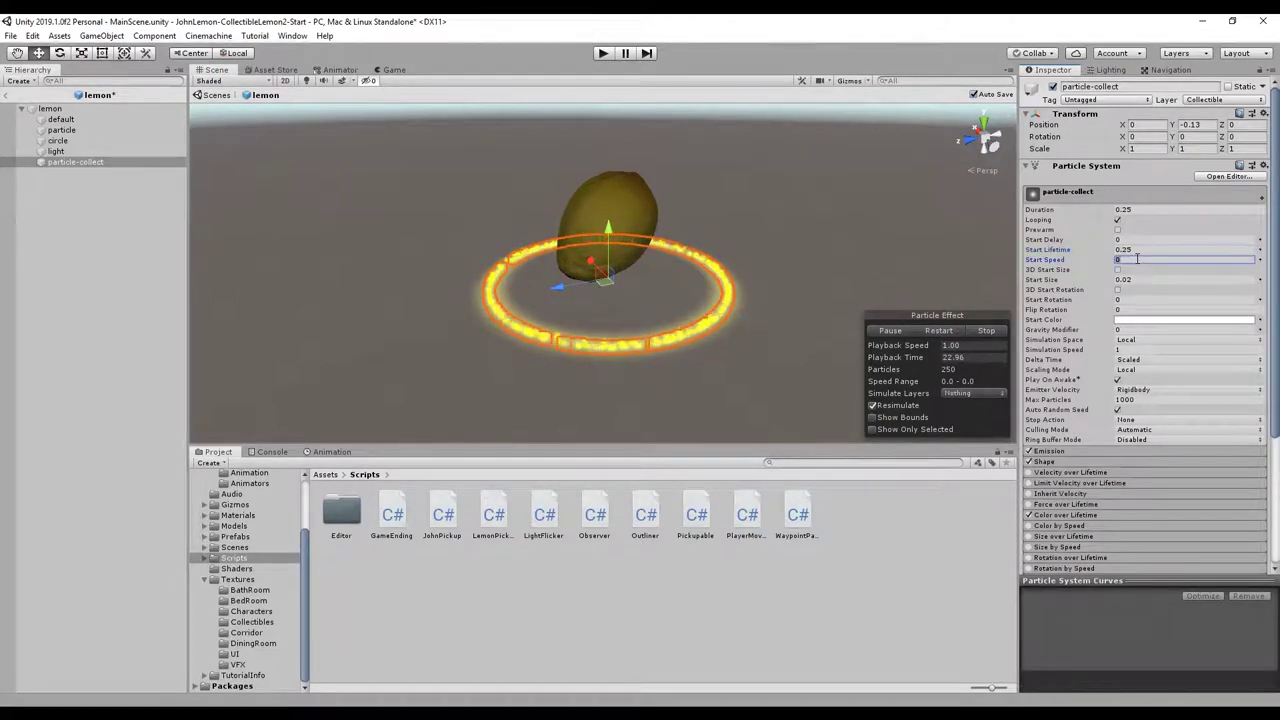
{"action": "type", "text": "1"}
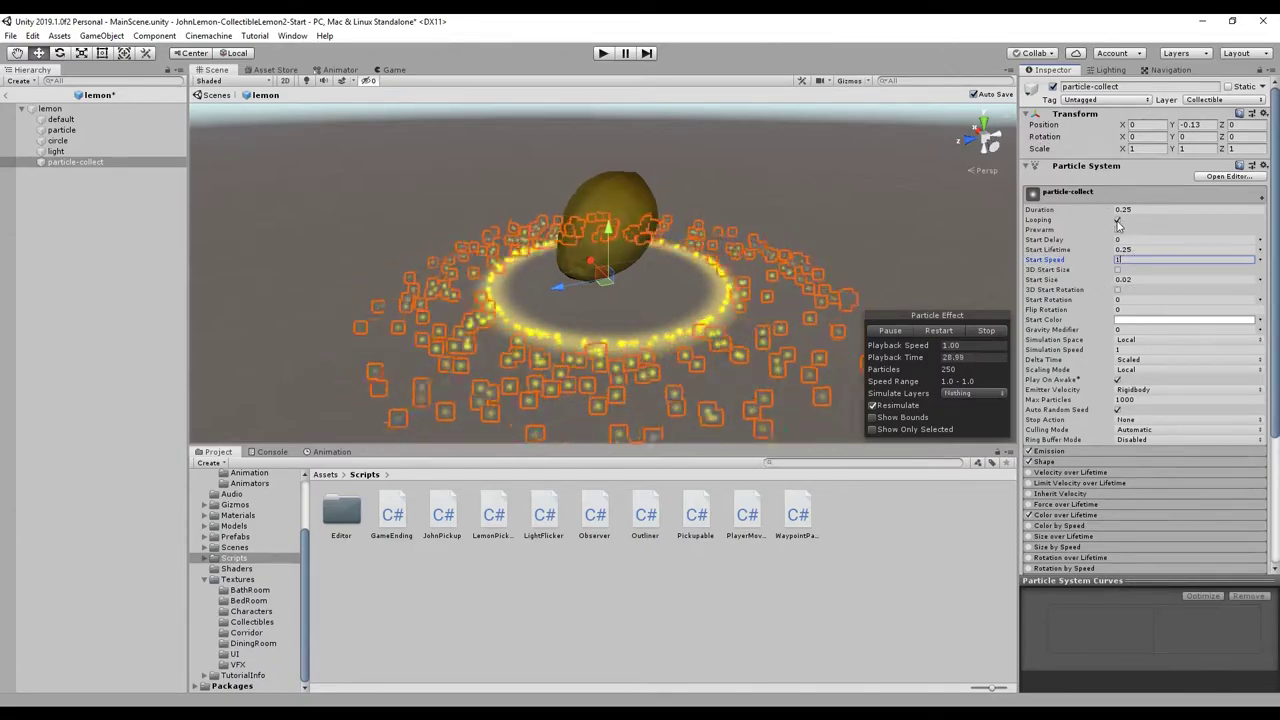
{"action": "left_click", "coordinate": [1117, 219]}
{"action": "left_click", "coordinate": [887, 330]}
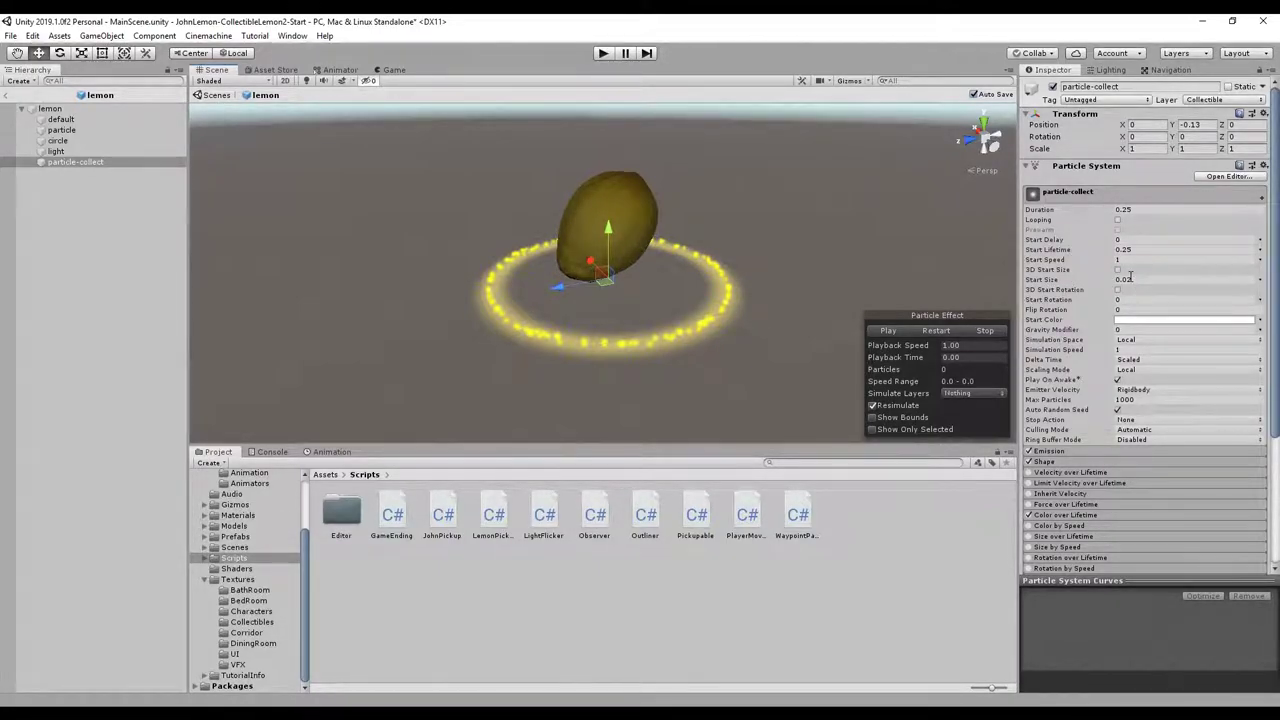
Change the particles' Start Size to 0.1 and replay the burst to check it.
{"action": "left_click", "coordinate": [1141, 279]}
{"action": "type", "text": "0.1"}
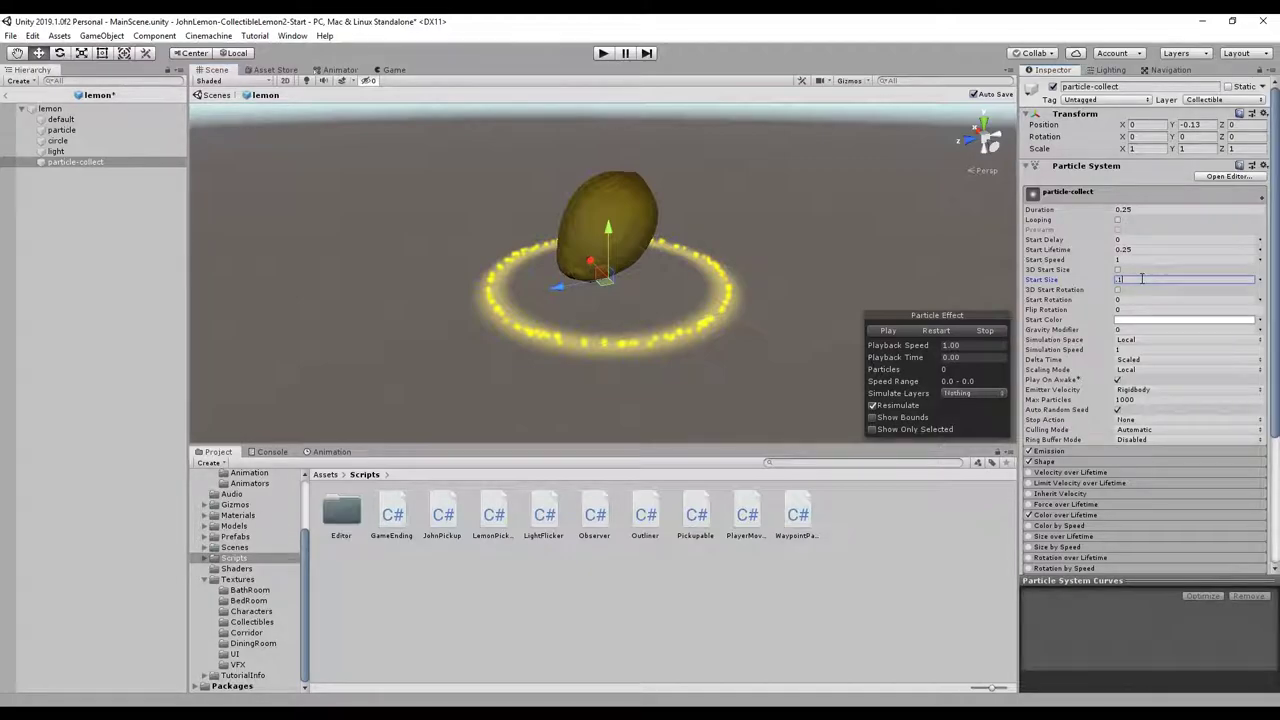
{"action": "left_click", "coordinate": [889, 328]}
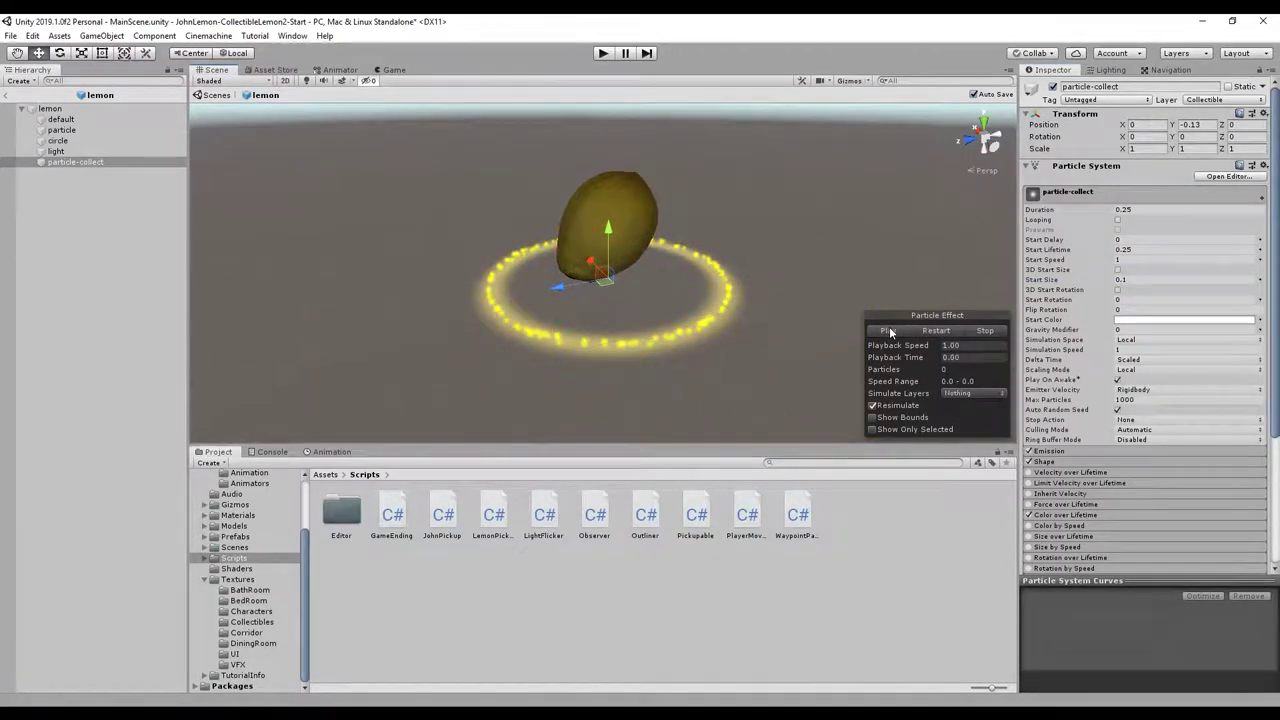
{"action": "left_click", "coordinate": [889, 328]}
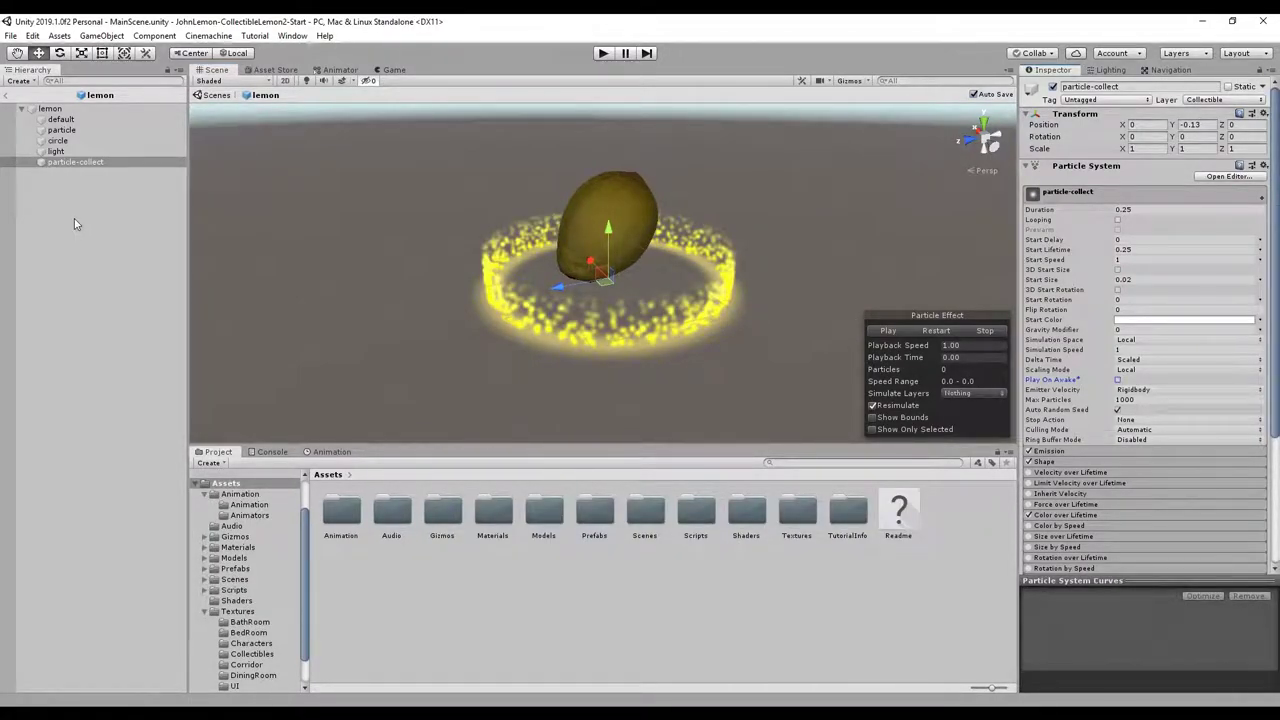
Add an Audio Source child named idle-audio to the lemon prefab.
{"action": "right_click", "coordinate": [50, 109]}
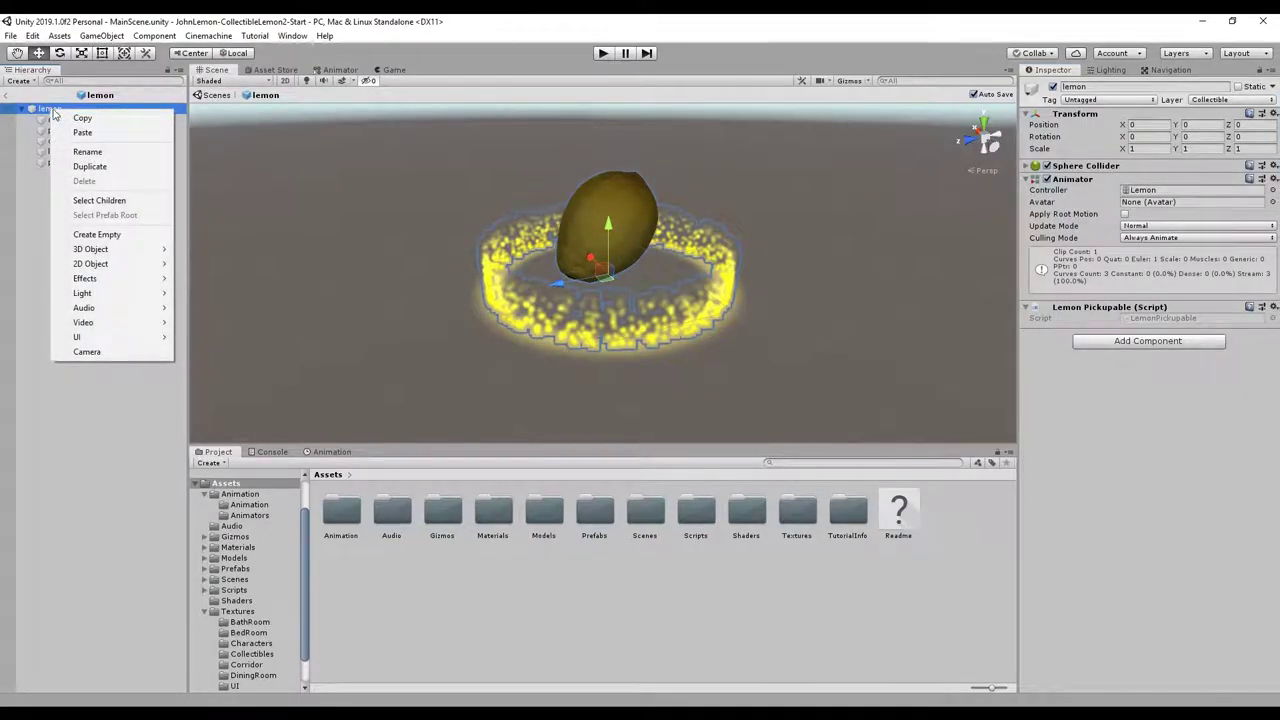
{"action": "mouse_move", "coordinate": [100, 308]}
{"action": "left_click", "coordinate": [207, 310]}
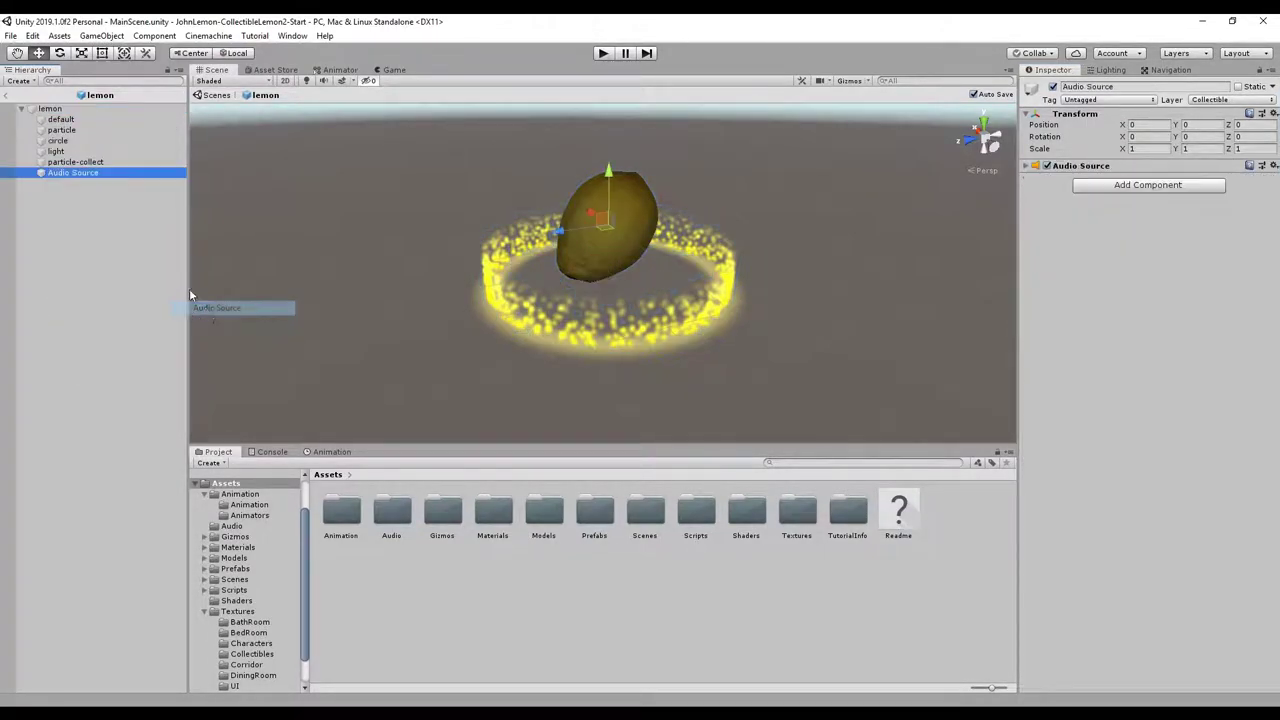
{"action": "type", "text": "idle-audio"}
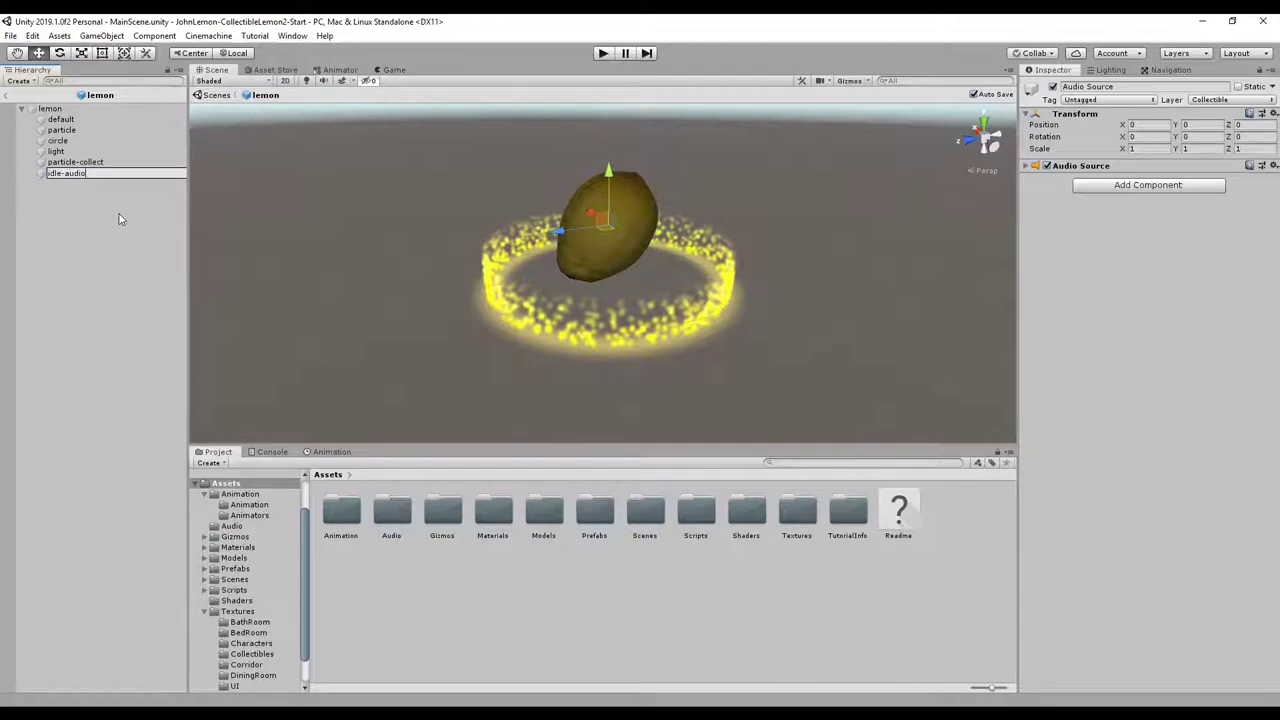
{"action": "key", "text": "Return"}
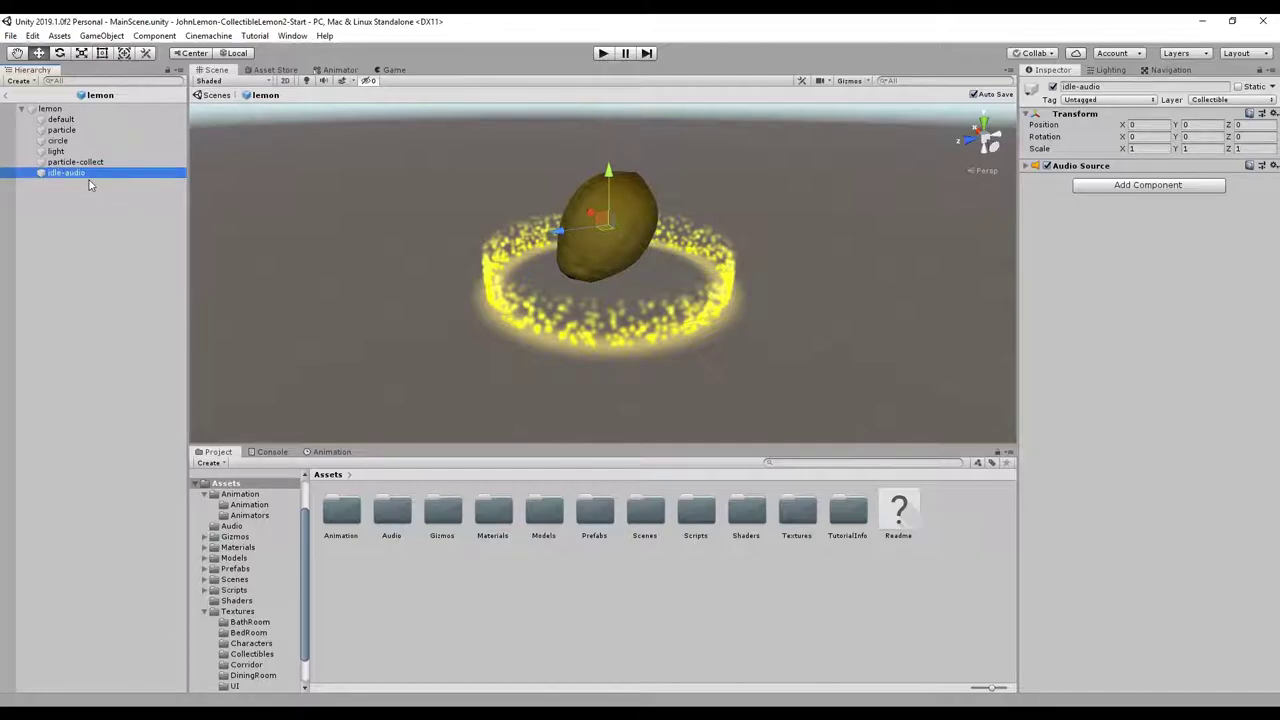
Duplicate idle-audio and name the copy collect-audio.
{"action": "key", "text": "ctrl+d"}
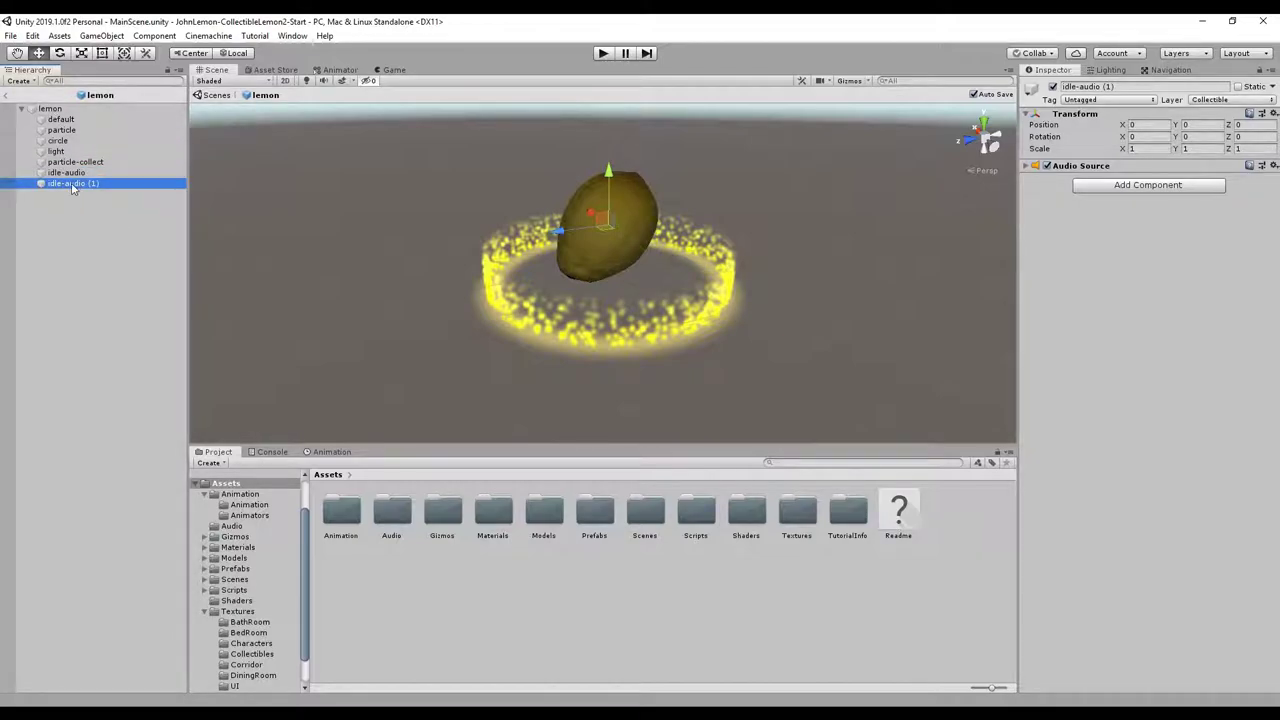
{"action": "key", "text": "F2"}
{"action": "type", "text": "collect-a"}
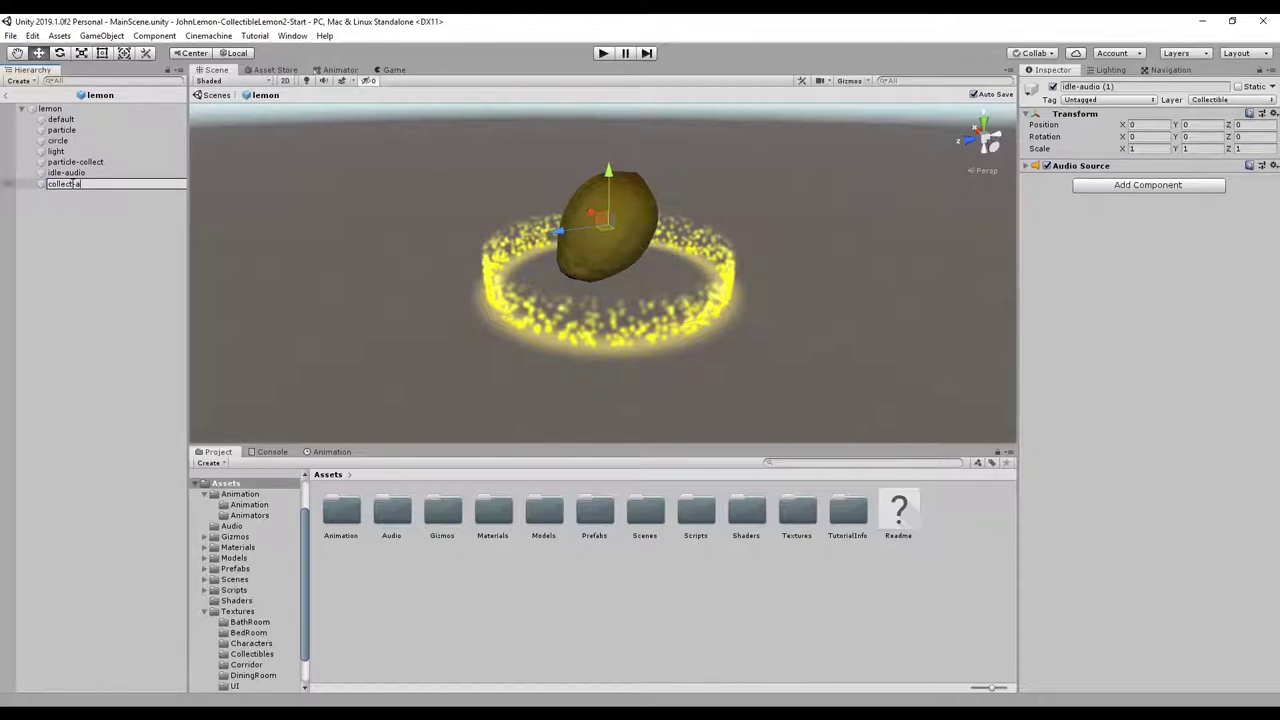
{"action": "type", "text": "udio"}
{"action": "key", "text": "Return"}
{"action": "key", "text": "Up"}
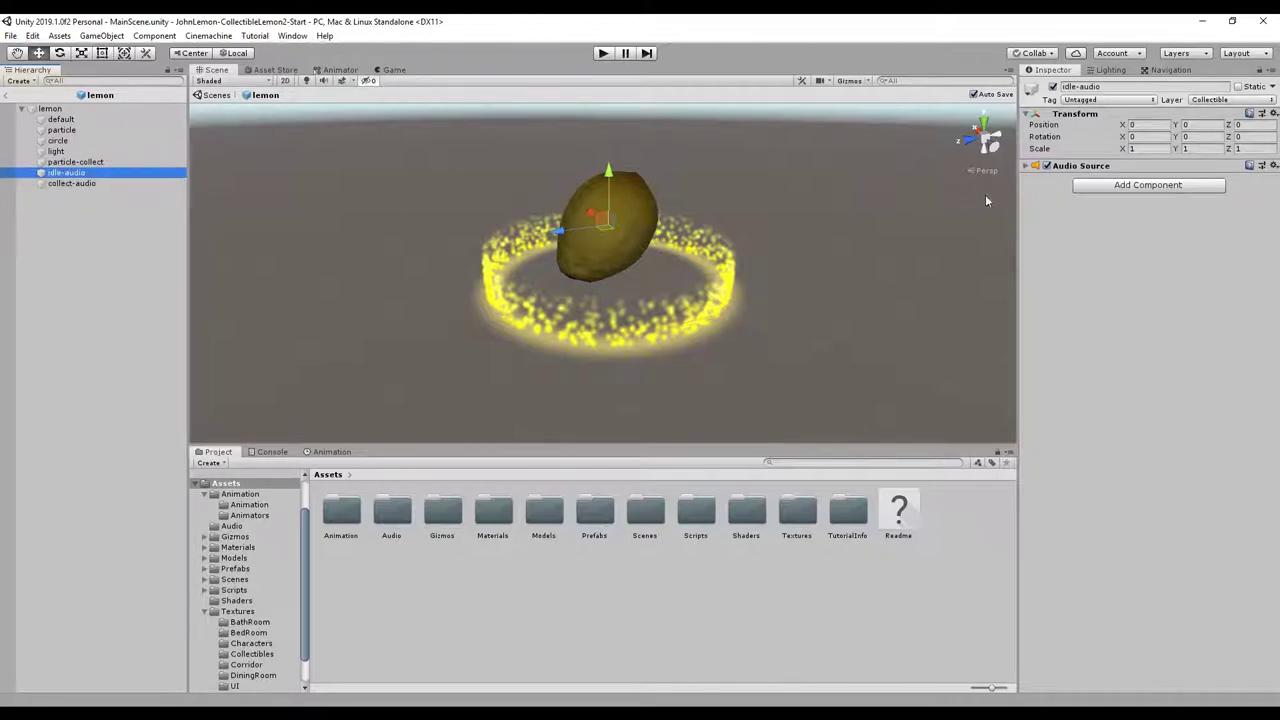
Make idle-audio loop at volume 0.2 with Spatial Blend fully 3D.
{"action": "left_click", "coordinate": [1082, 166]}
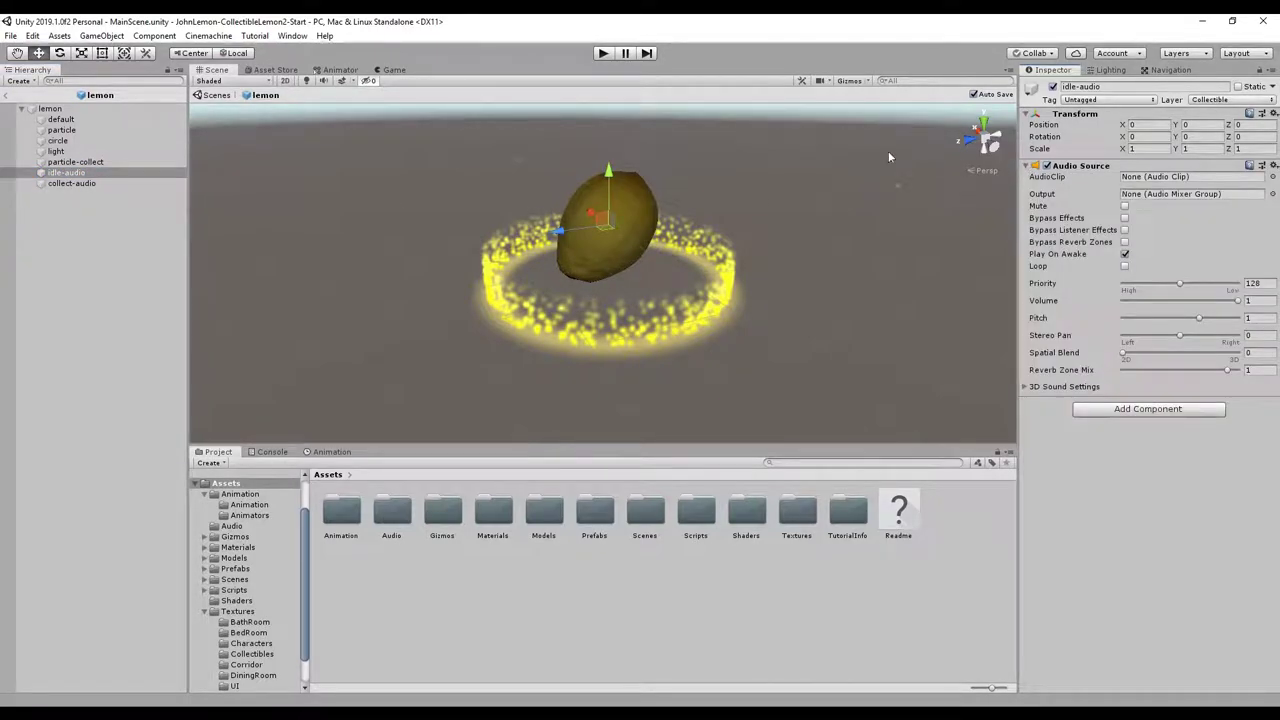
{"action": "left_click", "coordinate": [70, 183]}
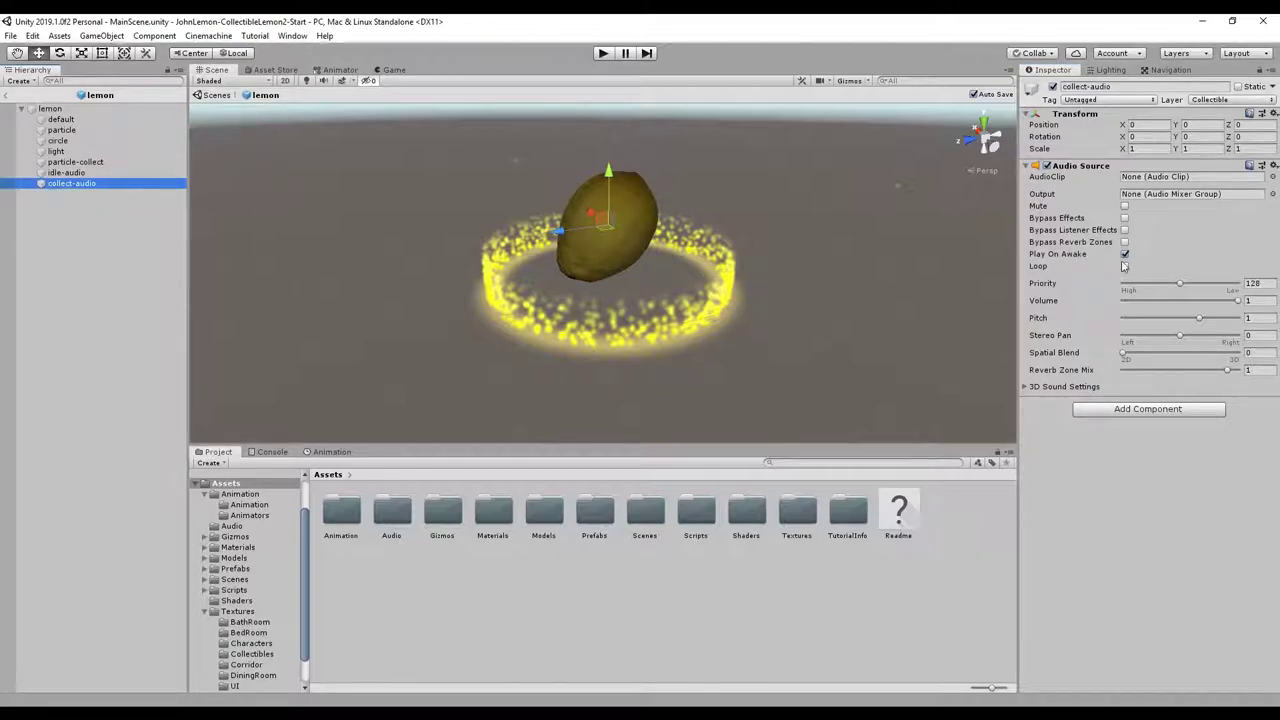
{"action": "left_click", "coordinate": [127, 174]}
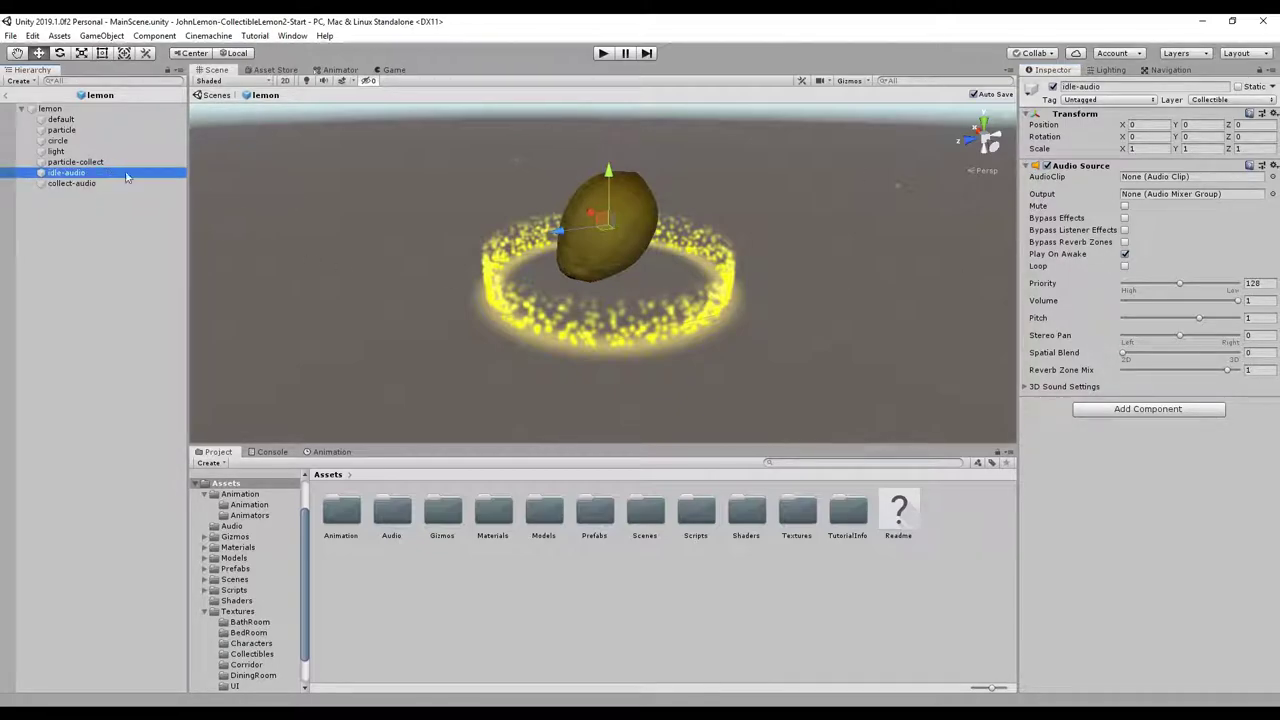
{"action": "left_click", "coordinate": [1125, 266]}
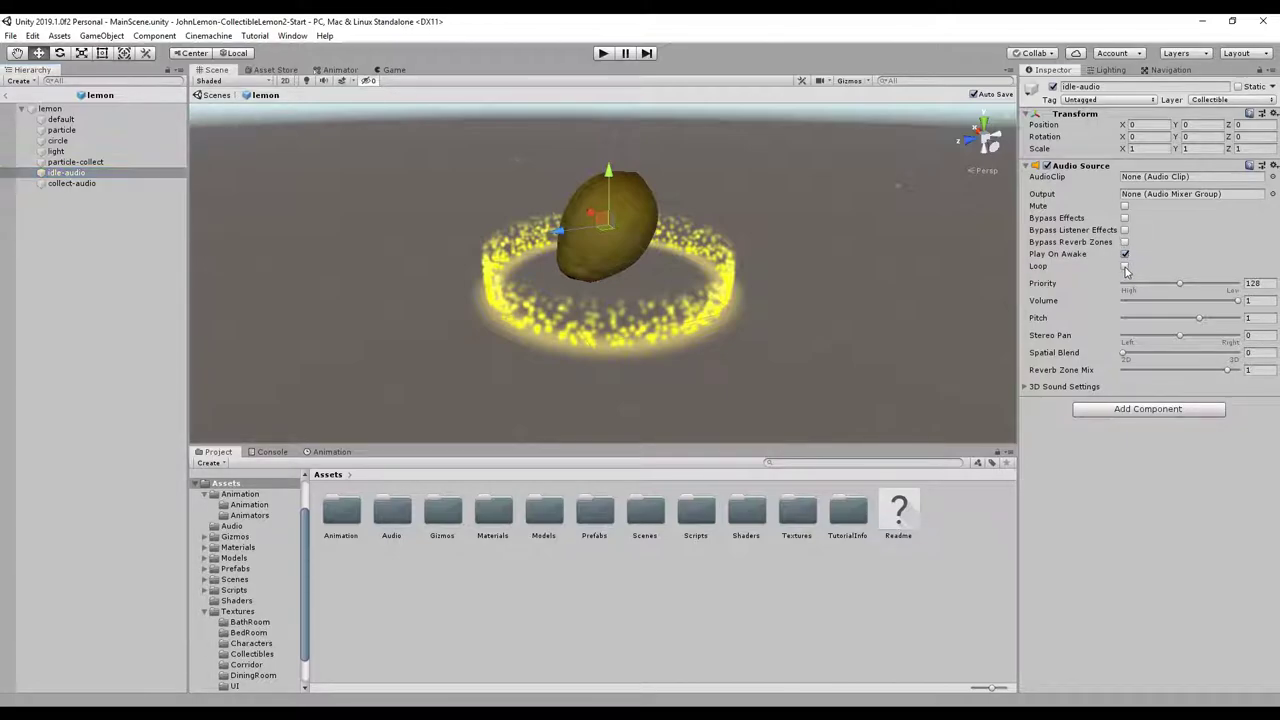
{"action": "left_click", "coordinate": [1265, 301]}
{"action": "type", "text": "0.2"}
{"action": "left_click_drag", "start_coordinate": [1124, 353], "coordinate": [1247, 358]}
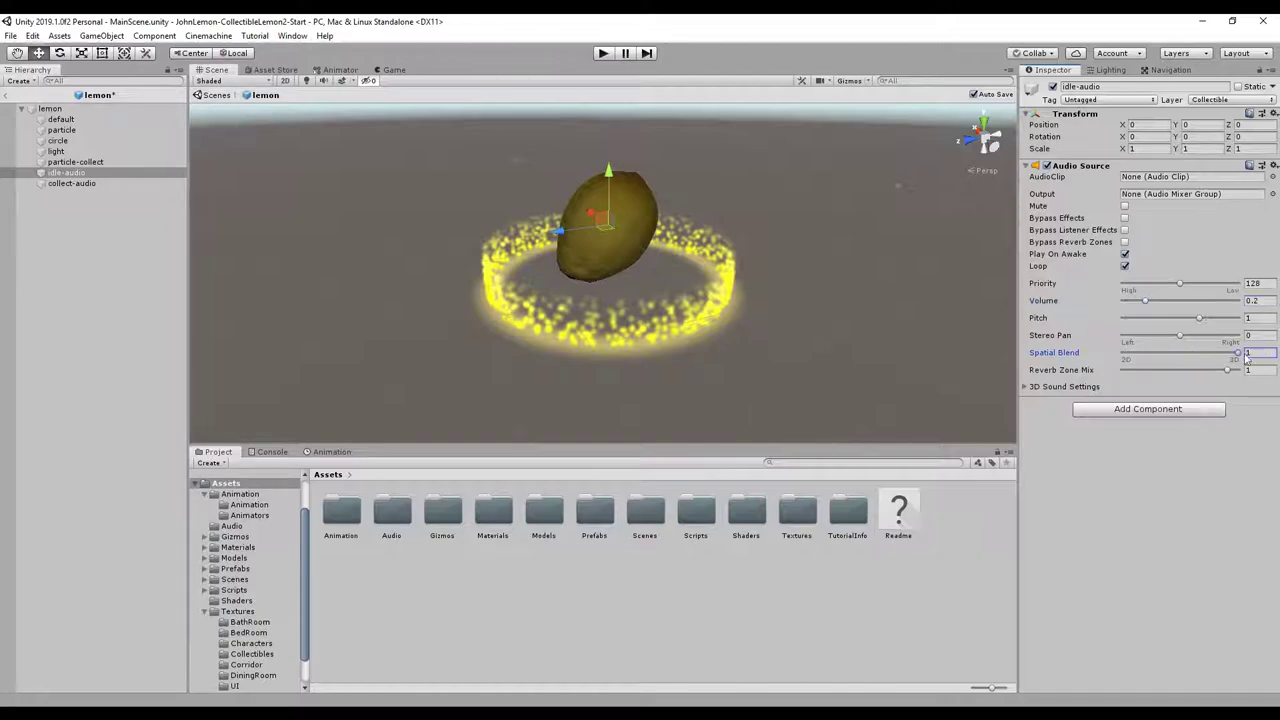
Give collect-audio volume 0.2 and turn off its Play On Awake.
{"action": "left_click", "coordinate": [134, 185]}
{"action": "left_click", "coordinate": [1247, 301]}
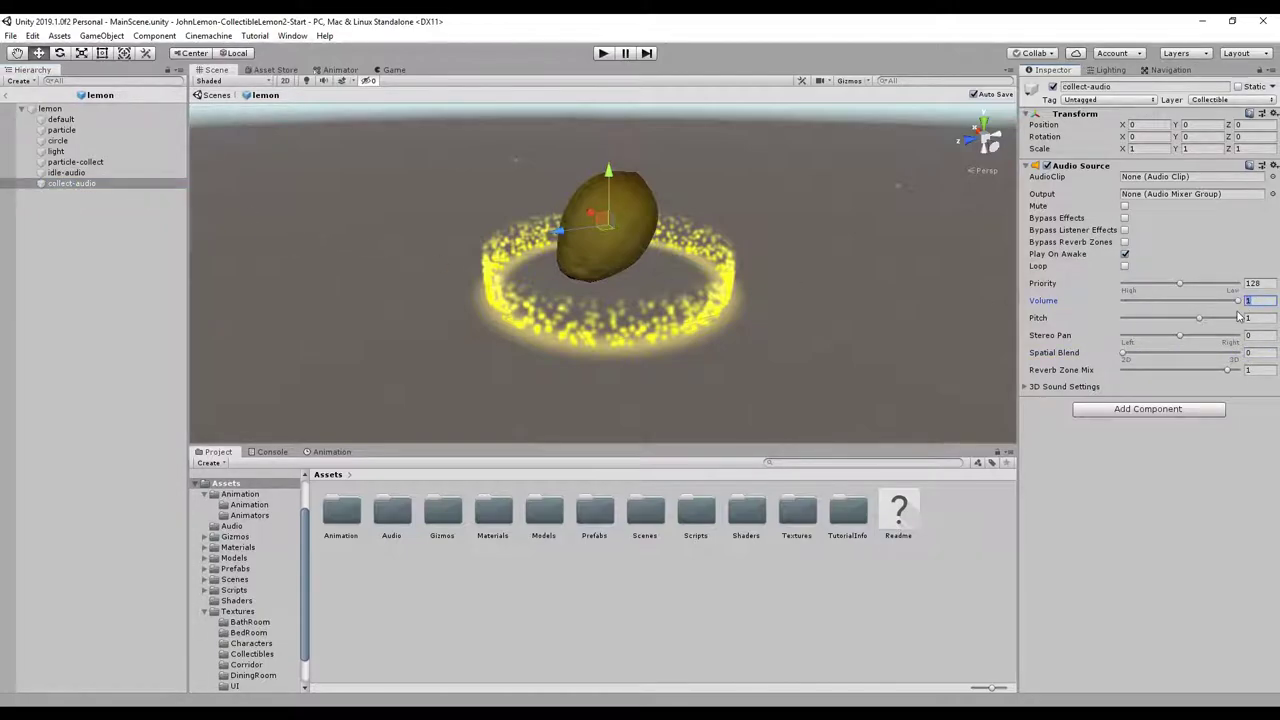
{"action": "type", "text": ".2"}
{"action": "left_click", "coordinate": [1125, 256]}
{"action": "left_click", "coordinate": [155, 490]}
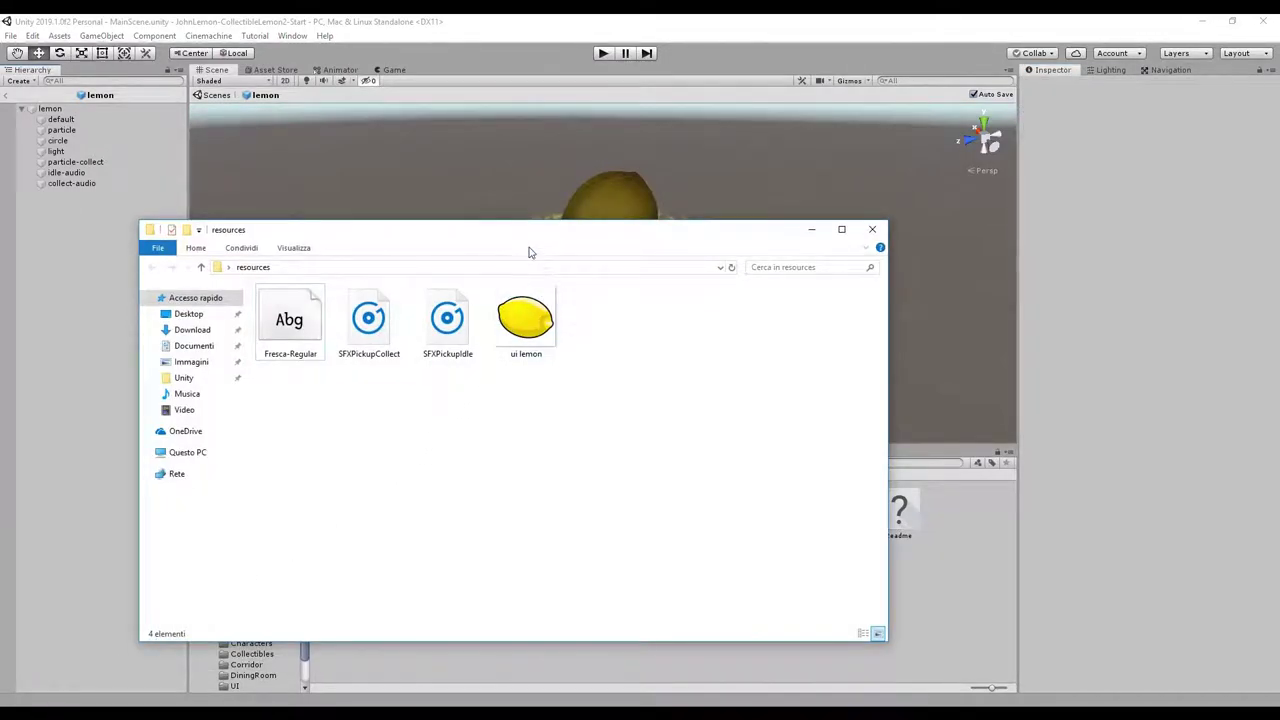
{"action": "left_click_drag", "start_coordinate": [528, 240], "coordinate": [858, 178]}
Select the SFXPickupCollect and SFXPickupIdle sound files in the resources folder.
{"action": "left_click", "coordinate": [640, 266]}
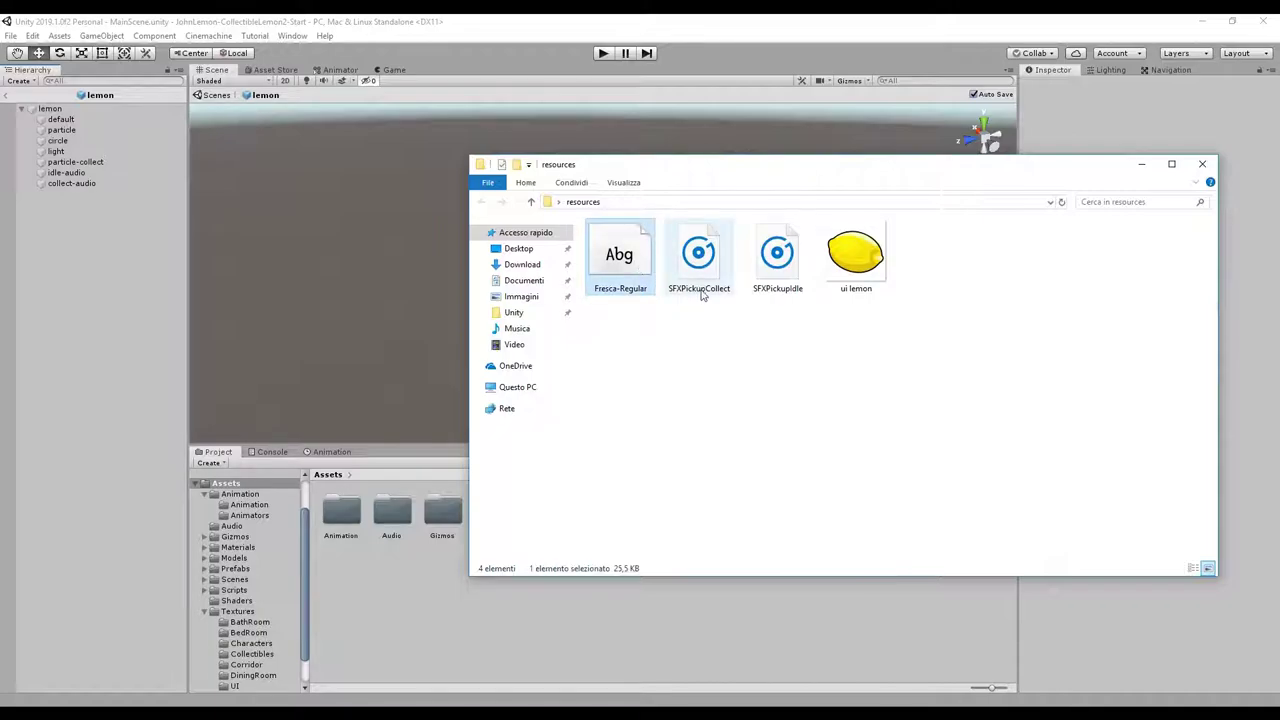
{"action": "left_click", "coordinate": [700, 280]}
{"action": "left_click", "coordinate": [780, 268]}
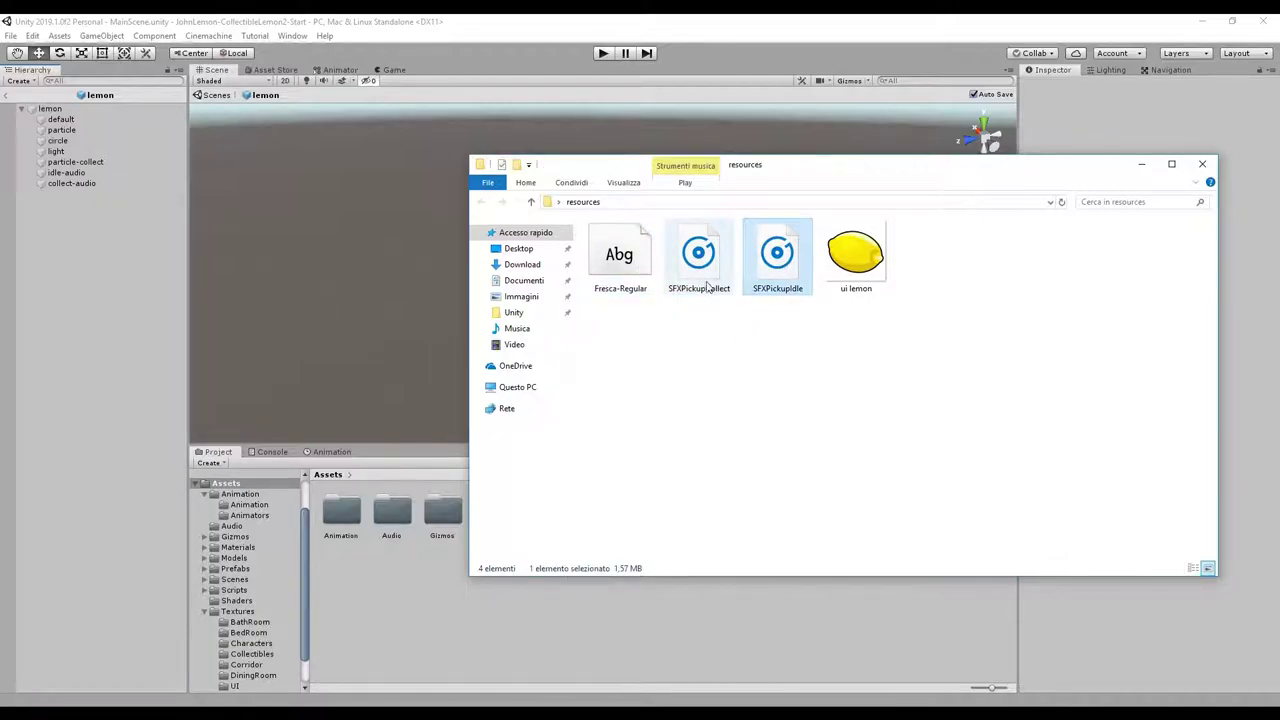
{"action": "left_click", "coordinate": [855, 262]}
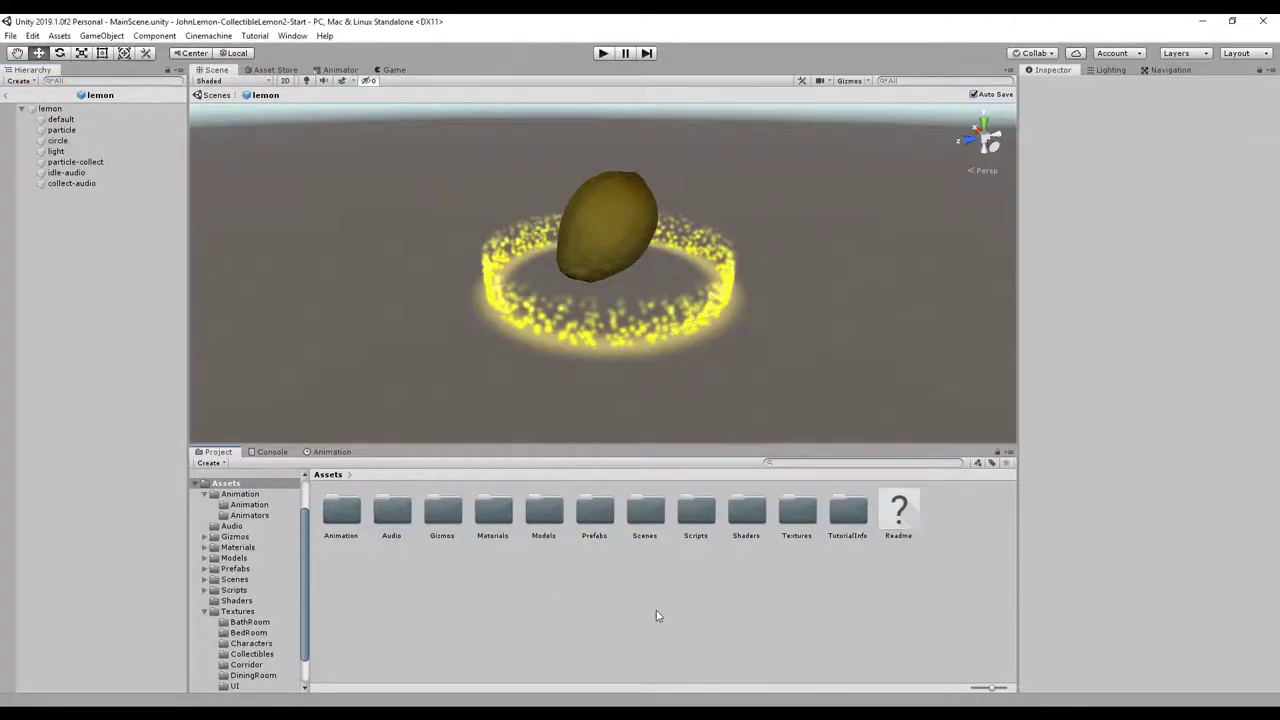
Drag both pickup sounds into the Unity project's Assets/Audio folder.
{"action": "left_click", "coordinate": [656, 610]}
{"action": "scroll", "coordinate": [207, 573], "scroll_direction": "down", "scroll_amount": 1}
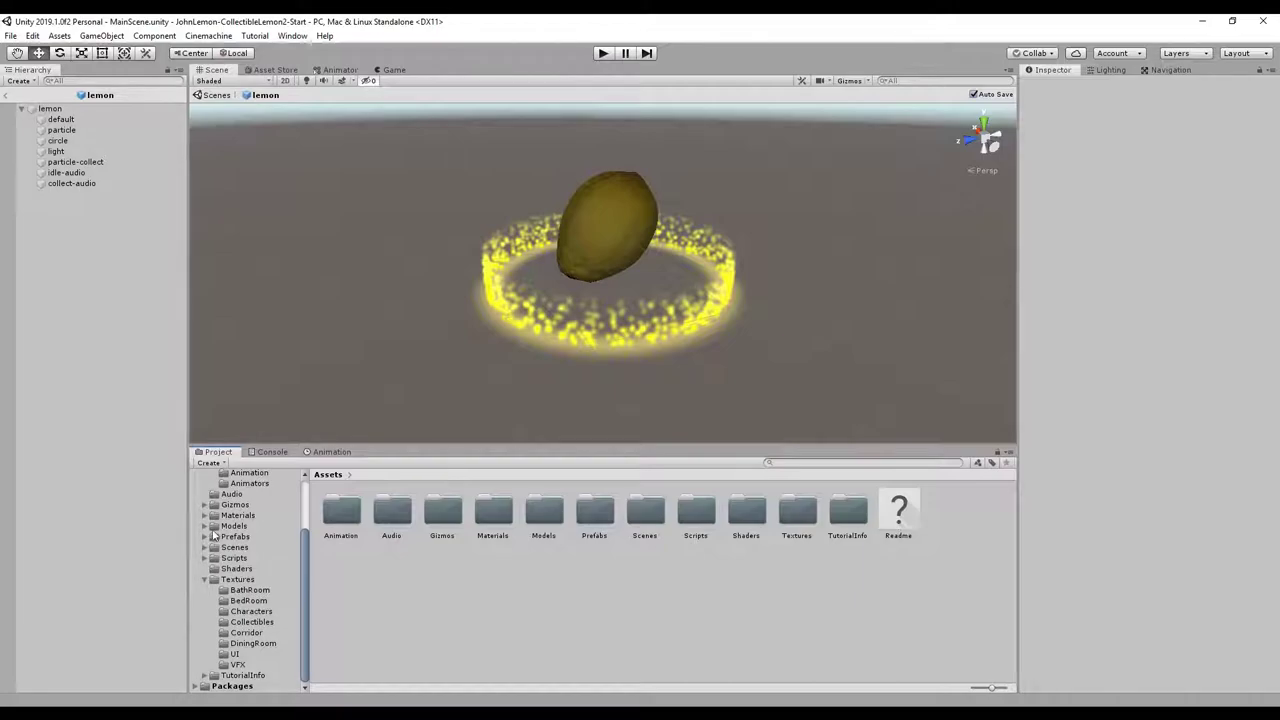
{"action": "scroll", "coordinate": [212, 536], "scroll_direction": "up", "scroll_amount": 2}
{"action": "left_click", "coordinate": [222, 535]}
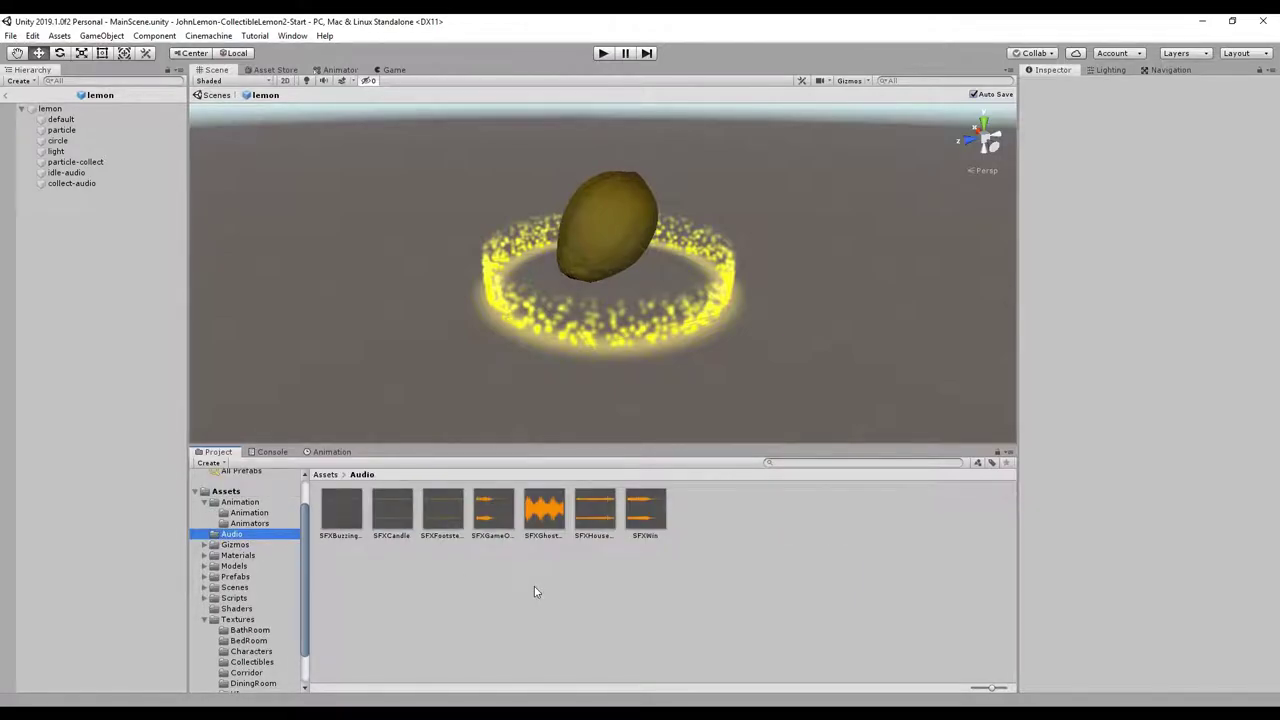
{"action": "key", "text": "alt+Tab"}
{"action": "left_click_drag", "start_coordinate": [694, 309], "coordinate": [790, 240]}
{"action": "left_click_drag", "start_coordinate": [700, 262], "coordinate": [605, 630]}
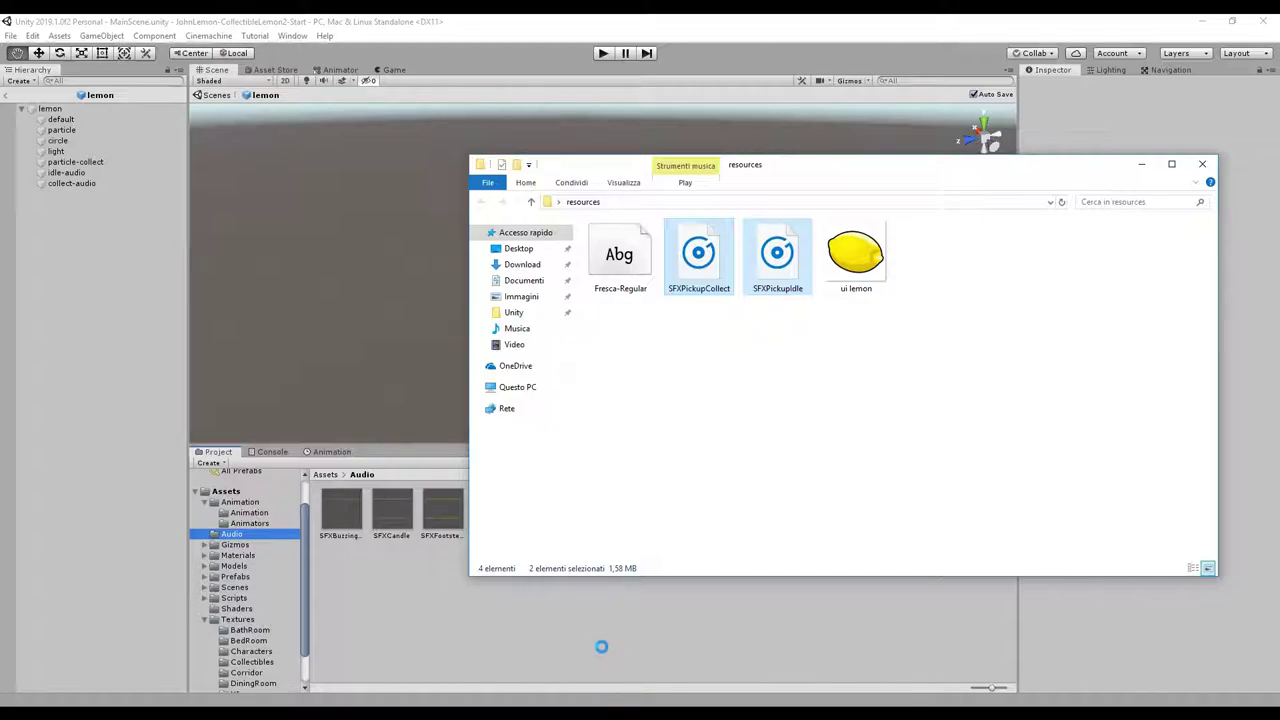
{"action": "left_click", "coordinate": [648, 651]}
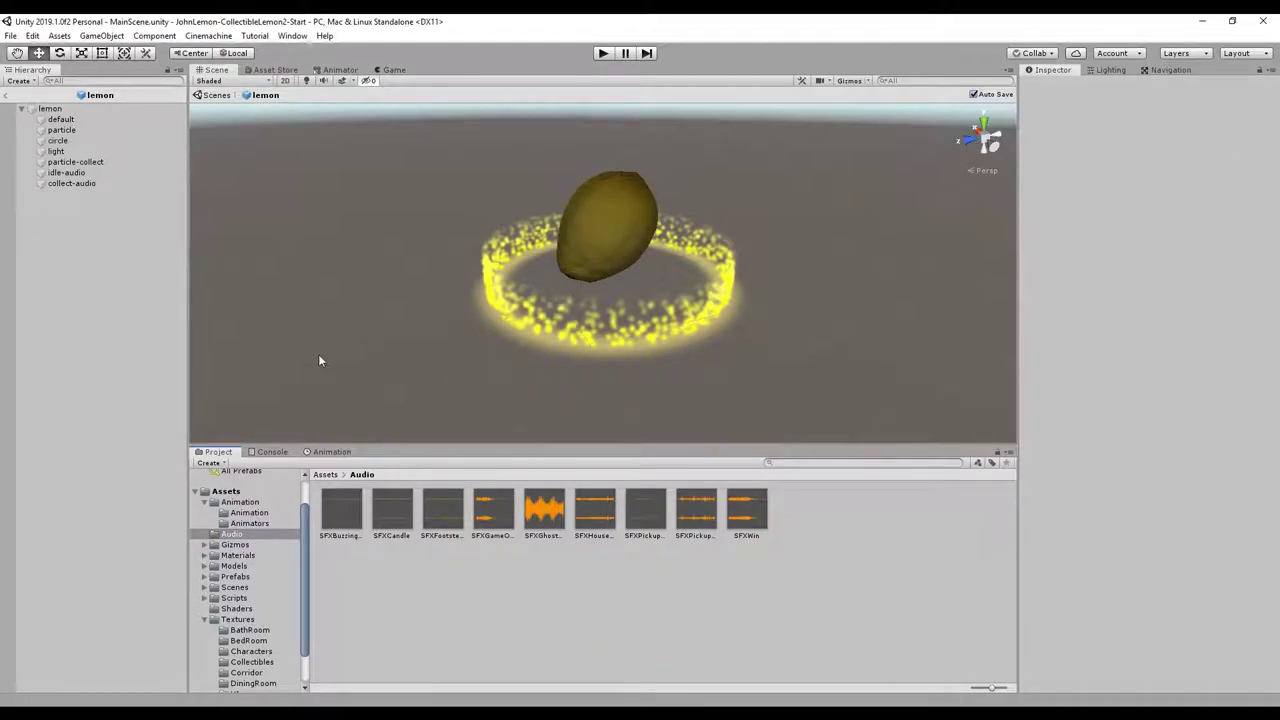
Assign SFXPickupIdle to idle-audio's AudioClip and SFXPickupCollect to collect-audio's.
{"action": "left_click", "coordinate": [66, 172]}
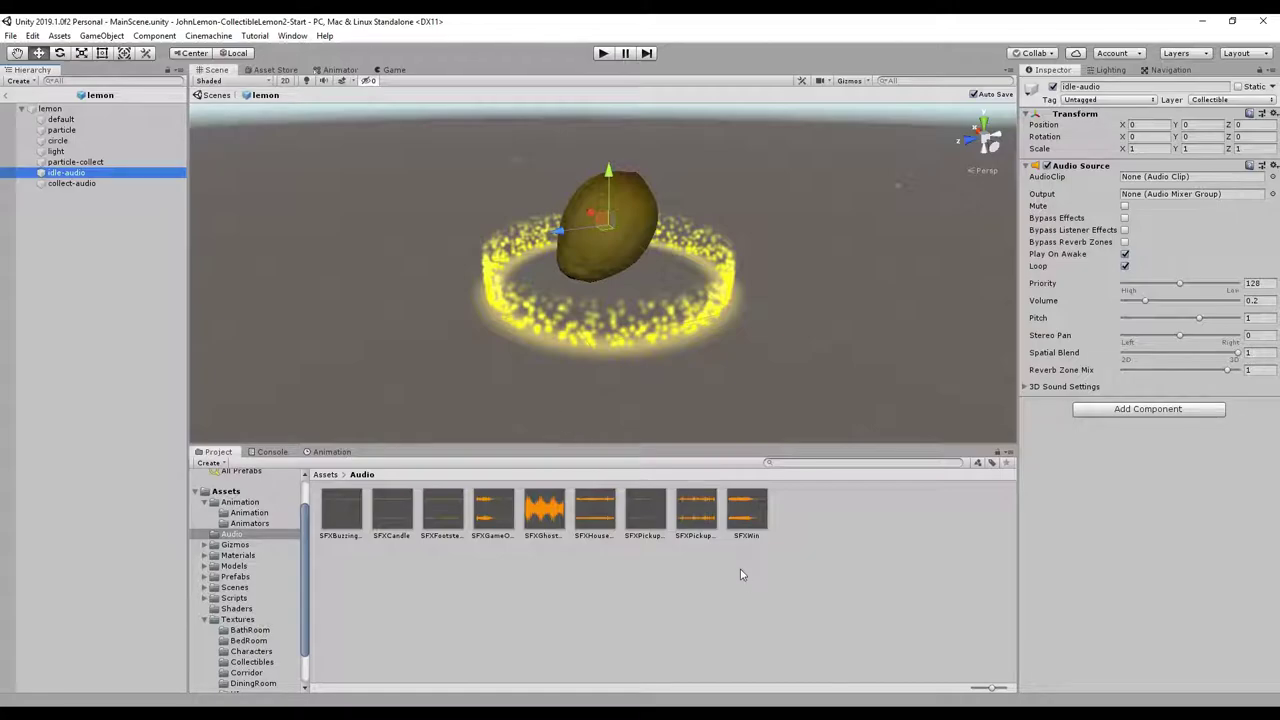
{"action": "left_click", "coordinate": [696, 518]}
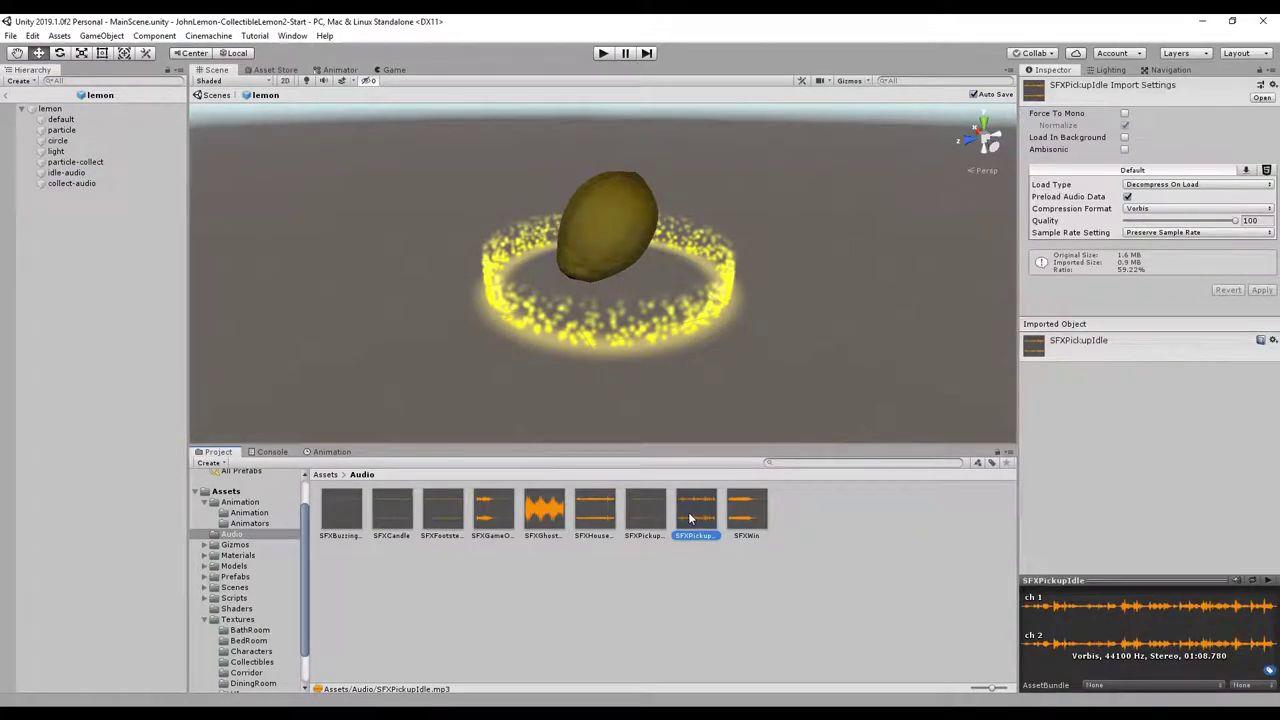
{"action": "left_click", "coordinate": [66, 172]}
{"action": "left_click_drag", "start_coordinate": [700, 518], "coordinate": [1145, 177]}
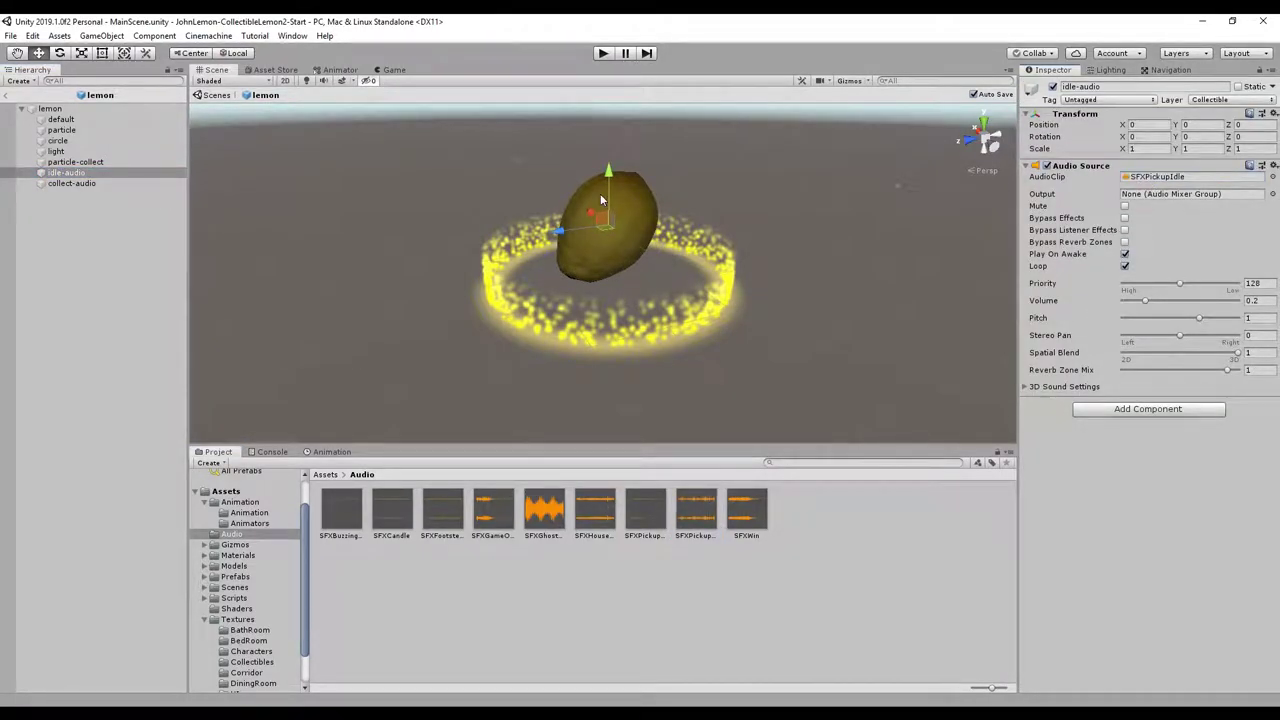
{"action": "left_click", "coordinate": [112, 185]}
{"action": "left_click_drag", "start_coordinate": [646, 510], "coordinate": [1150, 182]}
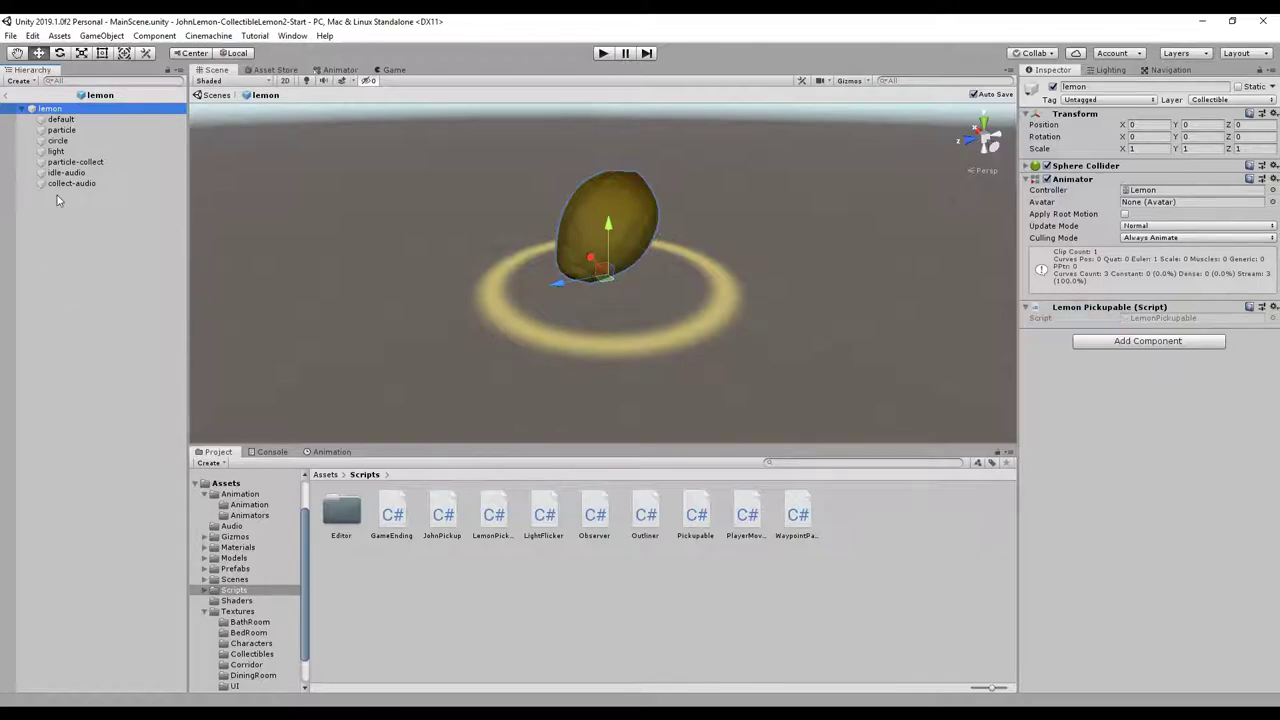
Select the lemon root and open its LemonPickupable script in Visual Studio.
{"action": "left_click", "coordinate": [95, 186]}
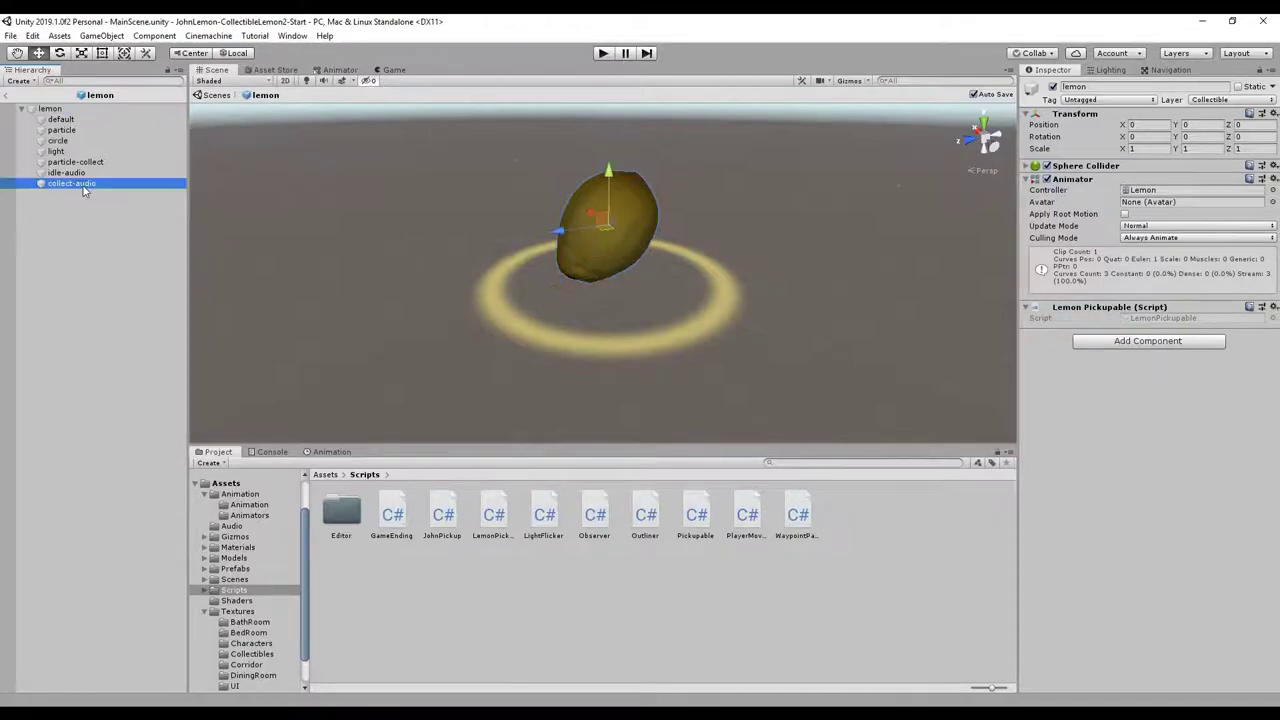
{"action": "left_click", "coordinate": [50, 108]}
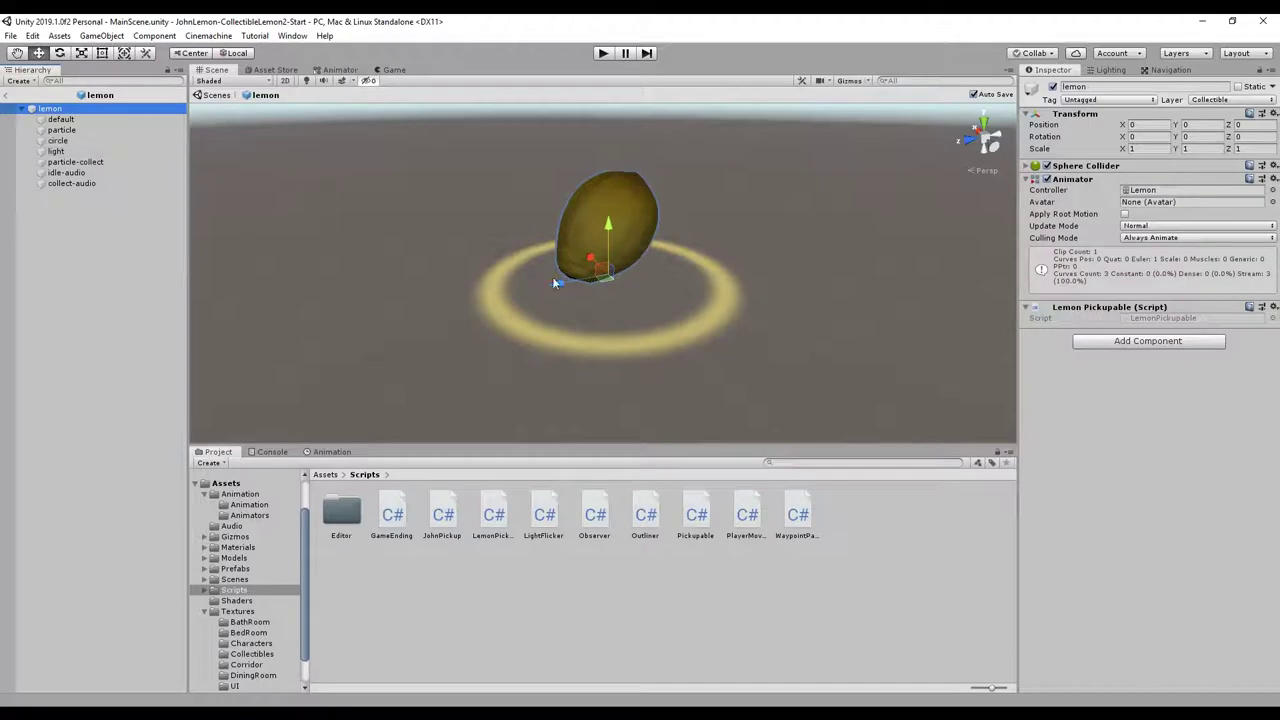
{"action": "double_click", "coordinate": [1170, 320]}
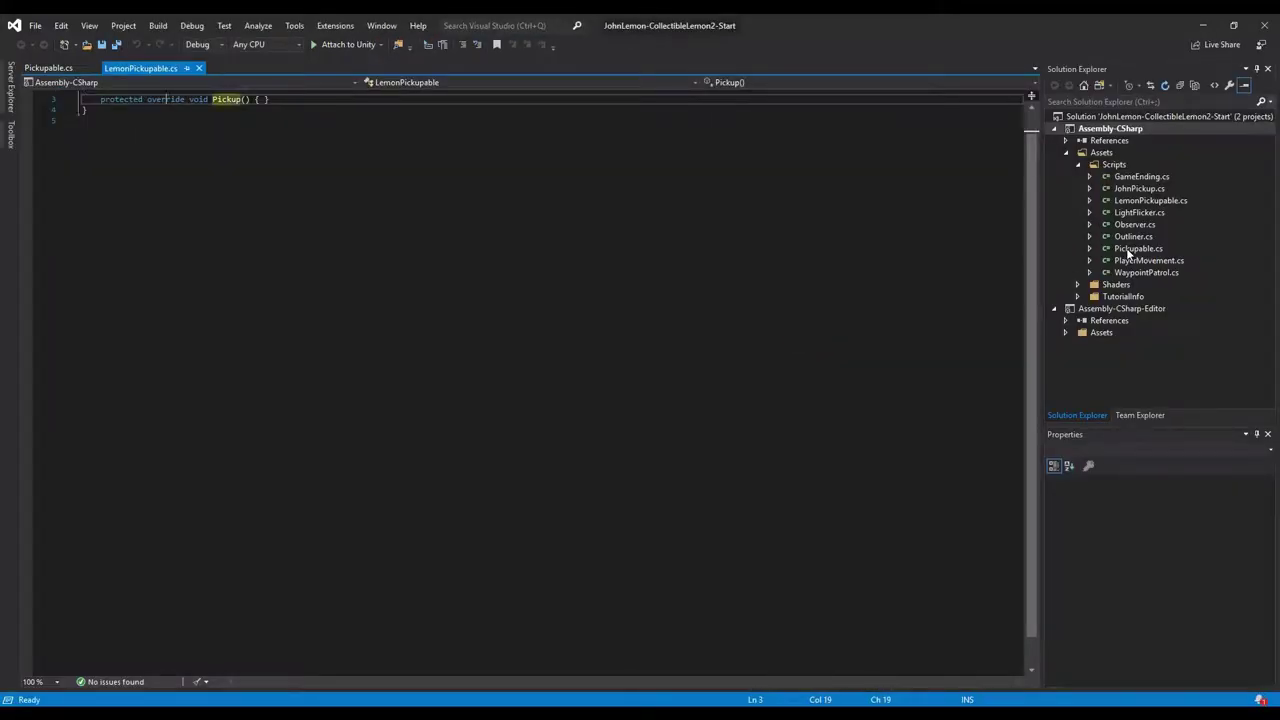
Open Pickupable.cs and inspect the Pickup() and Destroy(gameObject) calls in PickupObject.
{"action": "double_click", "coordinate": [1136, 249]}
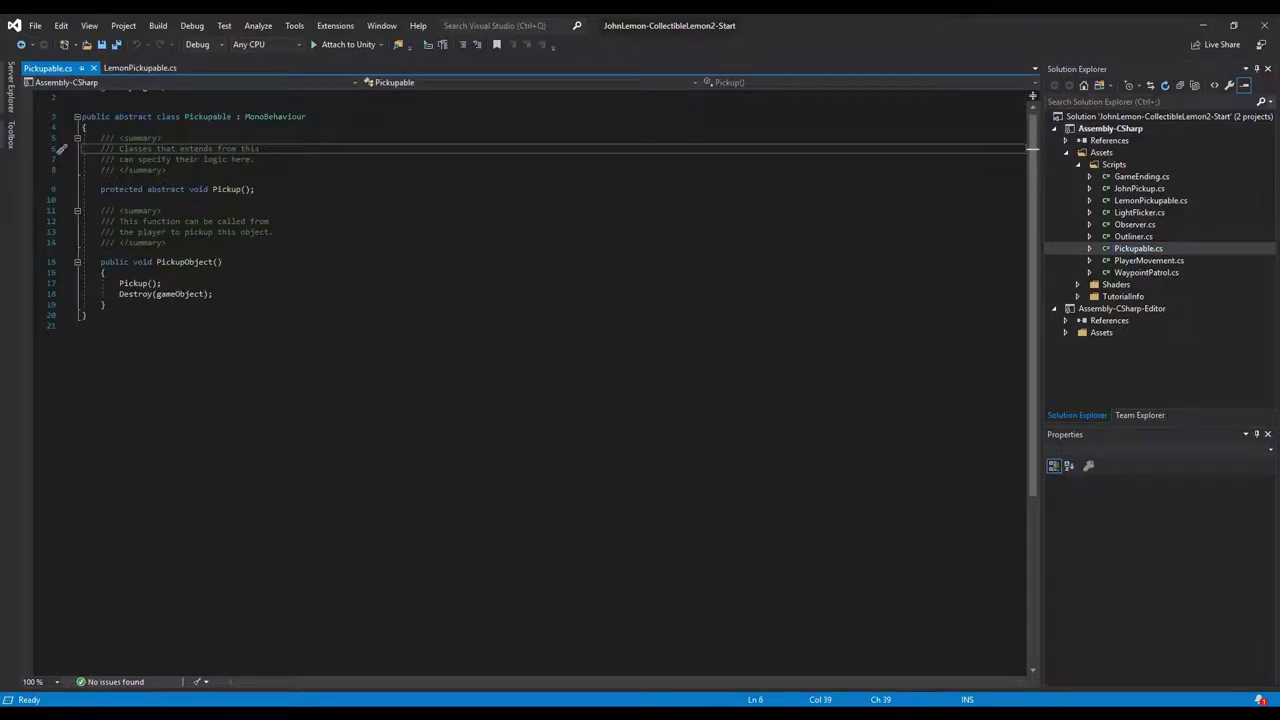
{"action": "key", "text": "Down"}
{"action": "key", "text": "Down"}
{"action": "key", "text": "Down"}
{"action": "key", "text": "Down"}
{"action": "key", "text": "Down"}
{"action": "key", "text": "Down"}
{"action": "key", "text": "Down"}
{"action": "key", "text": "Down"}
{"action": "key", "text": "Down"}
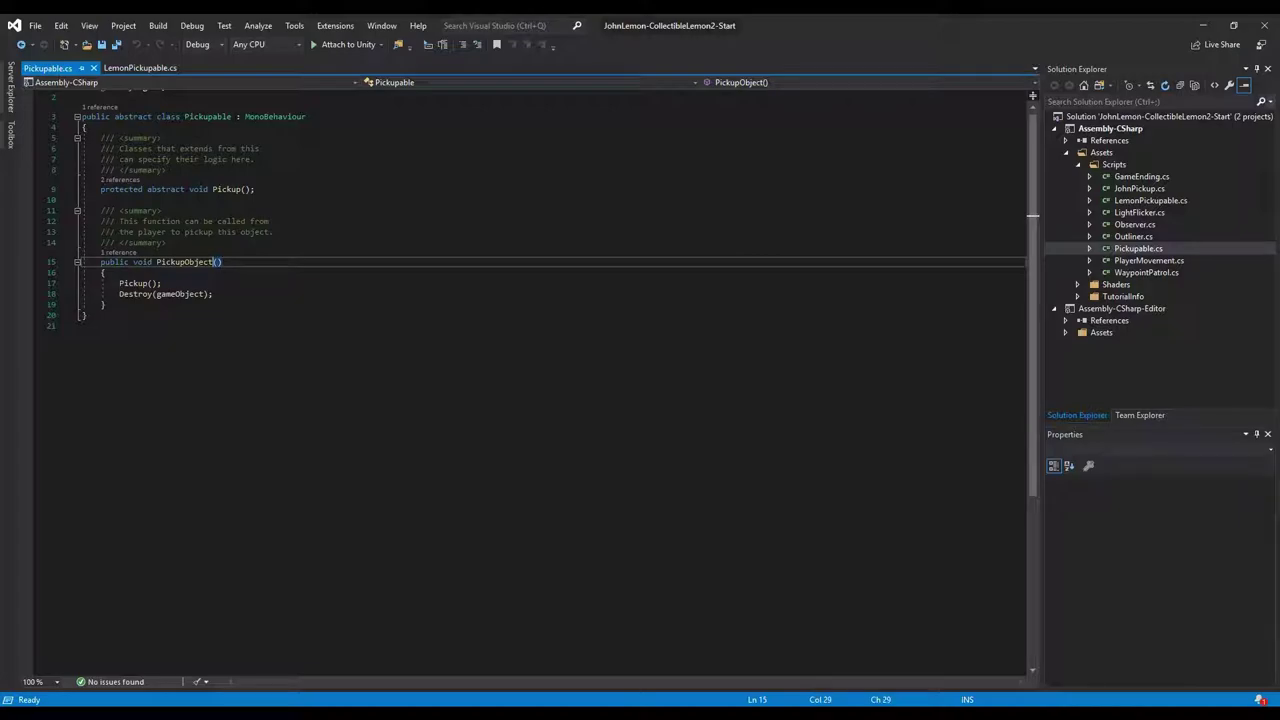
{"action": "key", "text": "Down"}
{"action": "key", "text": "Down"}
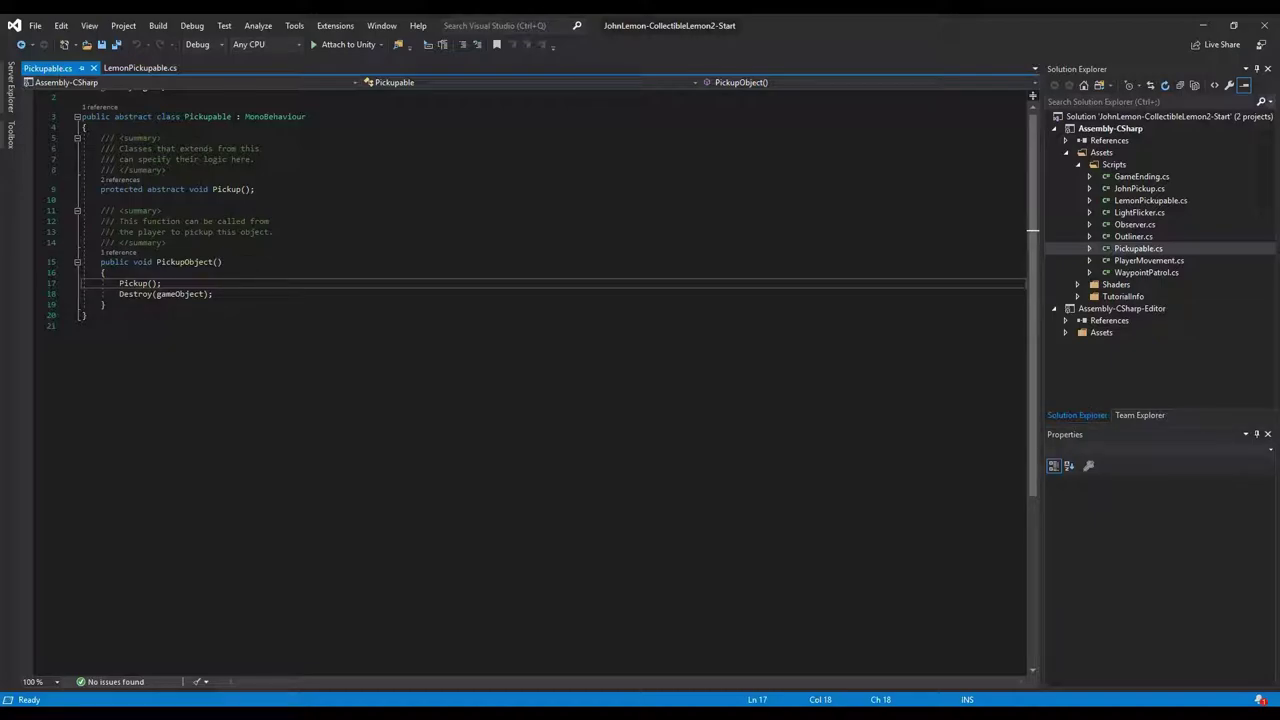
{"action": "left_click", "coordinate": [149, 283]}
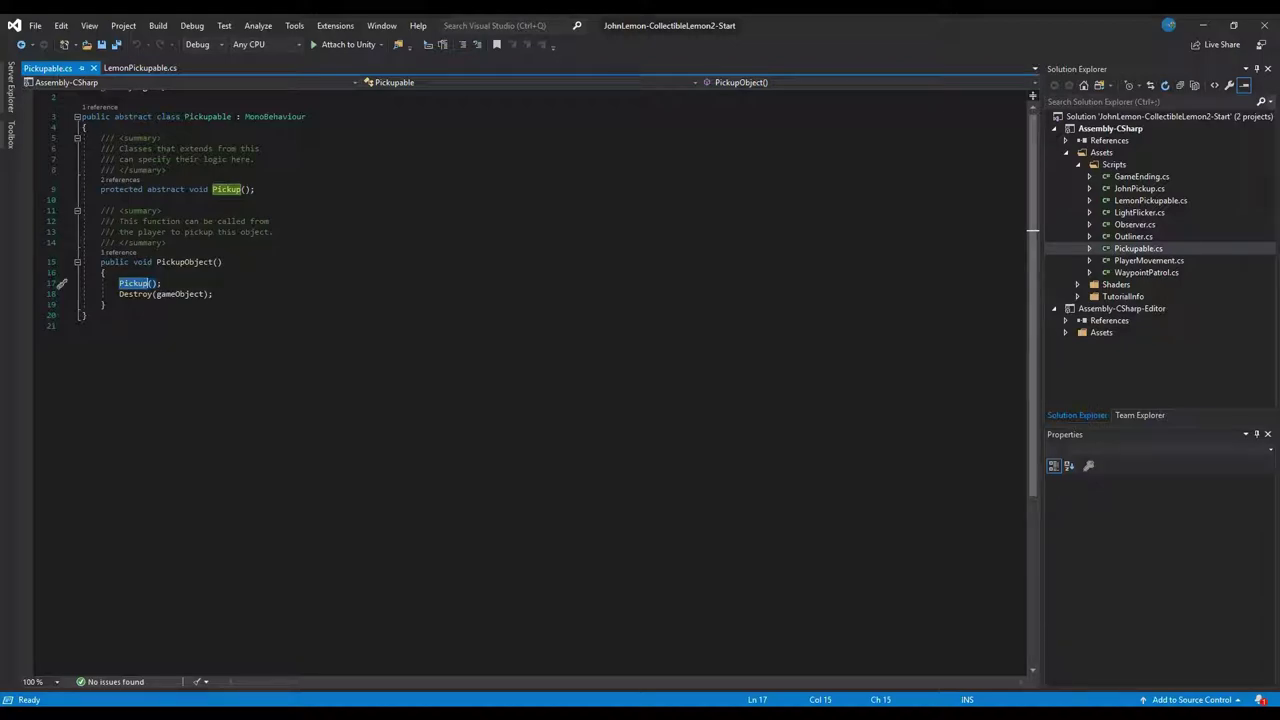
{"action": "left_click", "coordinate": [157, 283]}
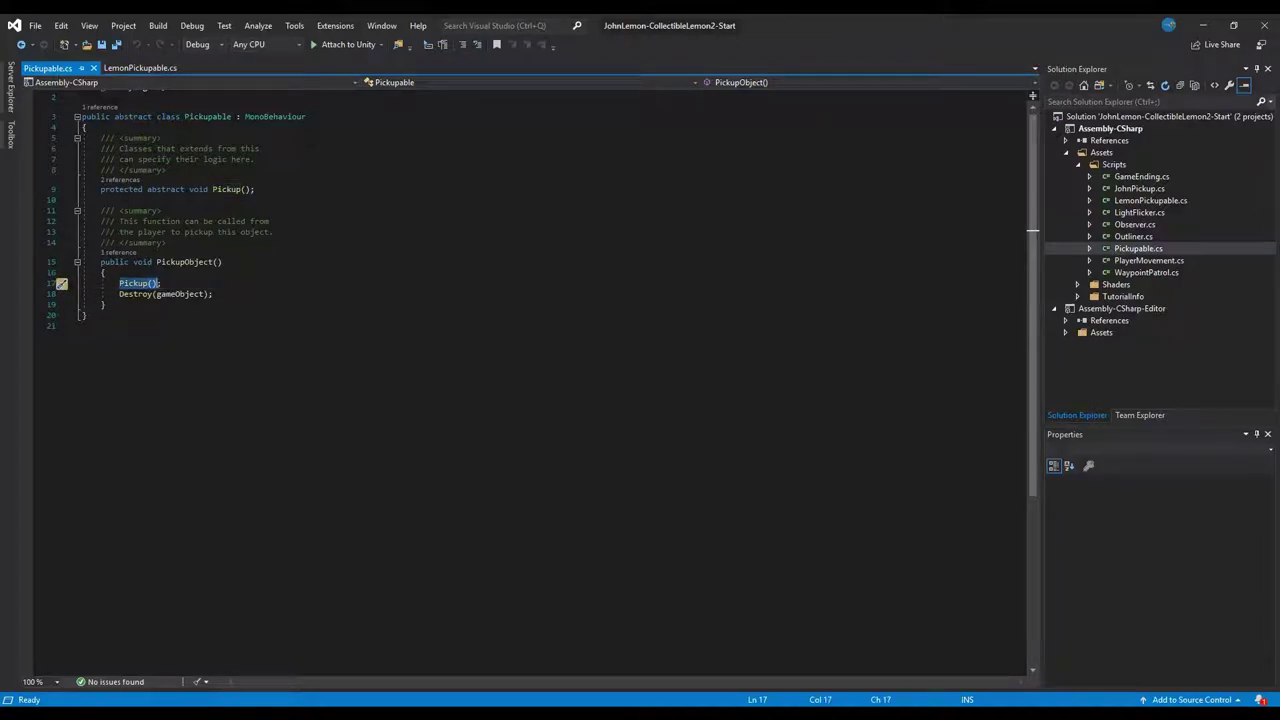
{"action": "left_click", "coordinate": [161, 283]}
{"action": "left_click", "coordinate": [152, 293]}
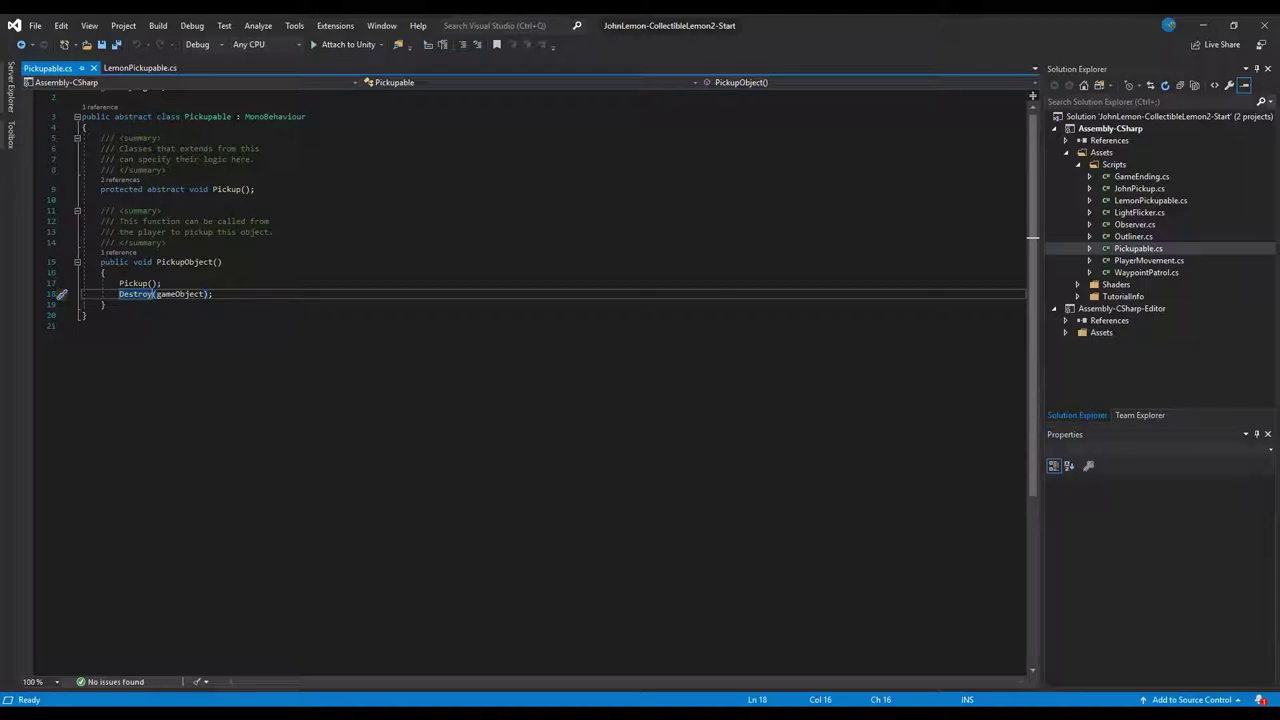
Insert a blank line above the Pickup(); call in PickupObject.
{"action": "key", "text": "Up"}
{"action": "key", "text": "Up"}
{"action": "key", "text": "Up"}
{"action": "key", "text": "Up"}
{"action": "key", "text": "Up"}
{"action": "key", "text": "Down"}
{"action": "key", "text": "Down"}
{"action": "key", "text": "Down"}
{"action": "key", "text": "Down"}
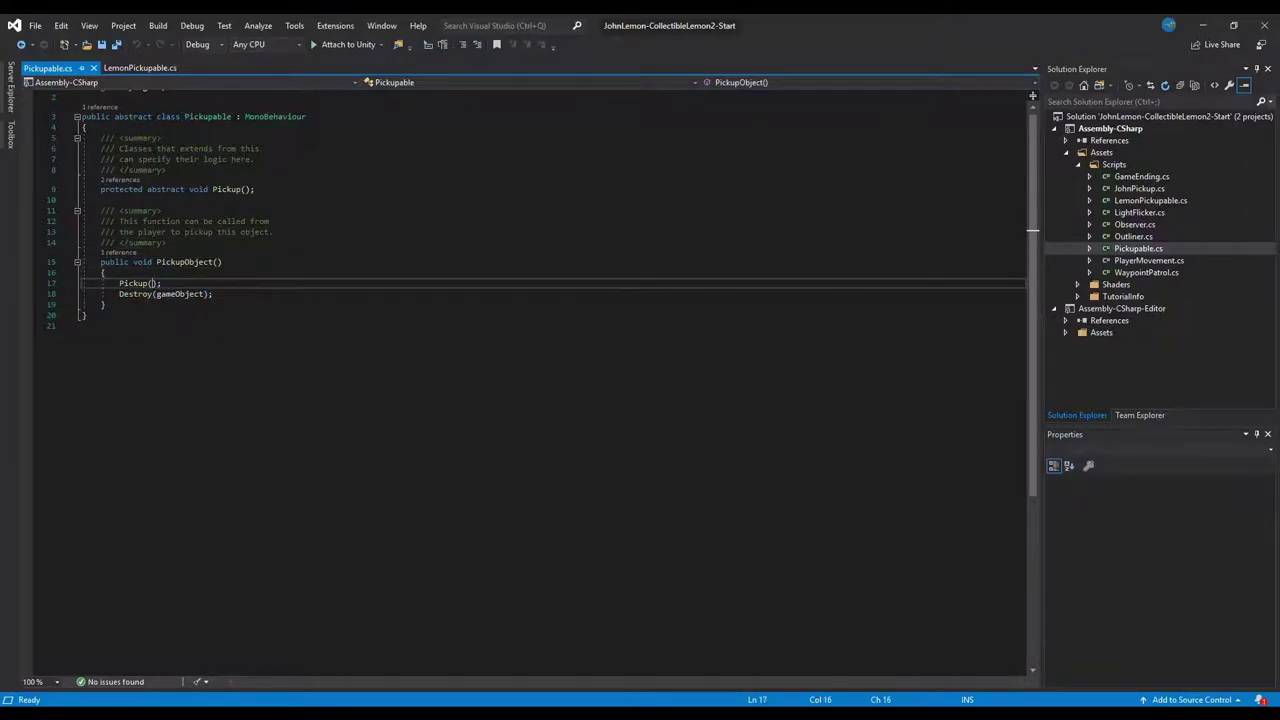
{"action": "key", "text": "Home"}
{"action": "key", "text": "Return"}
{"action": "key", "text": "Up"}
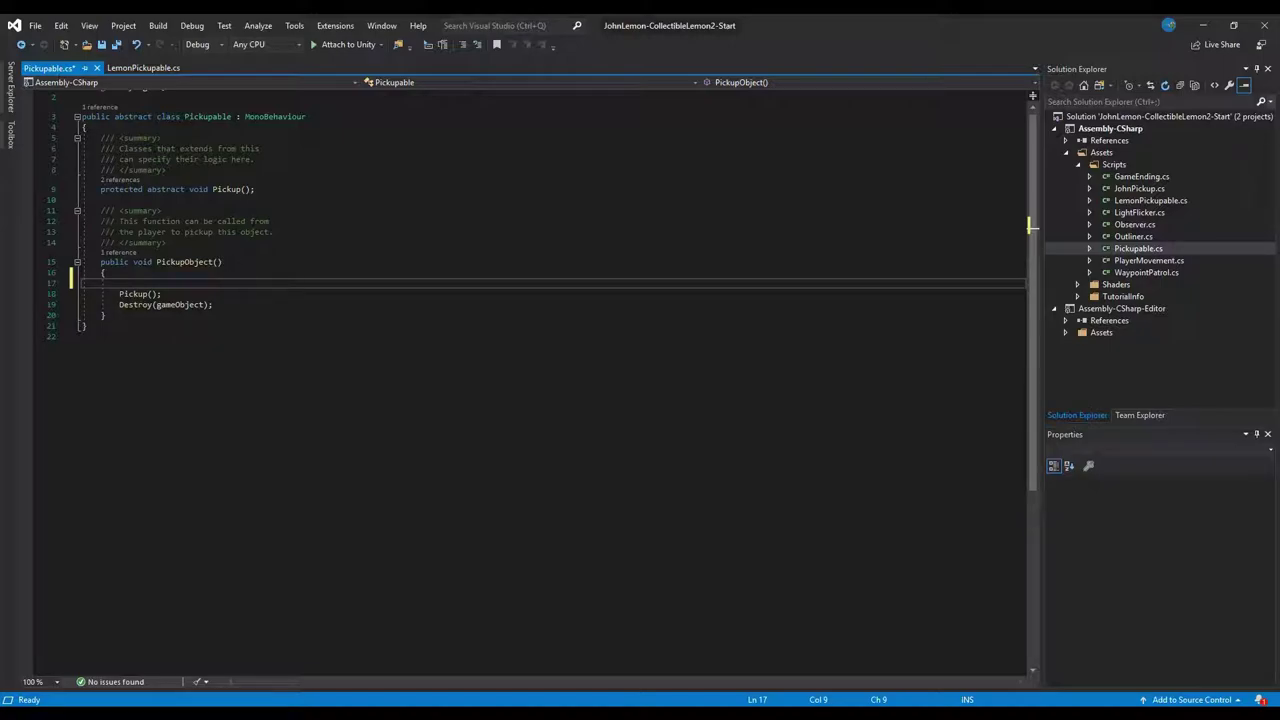
Make PickupObject call StartCoroutine(DoPickup()); in Pickupable.cs.
{"action": "type", "text": "StartC"}
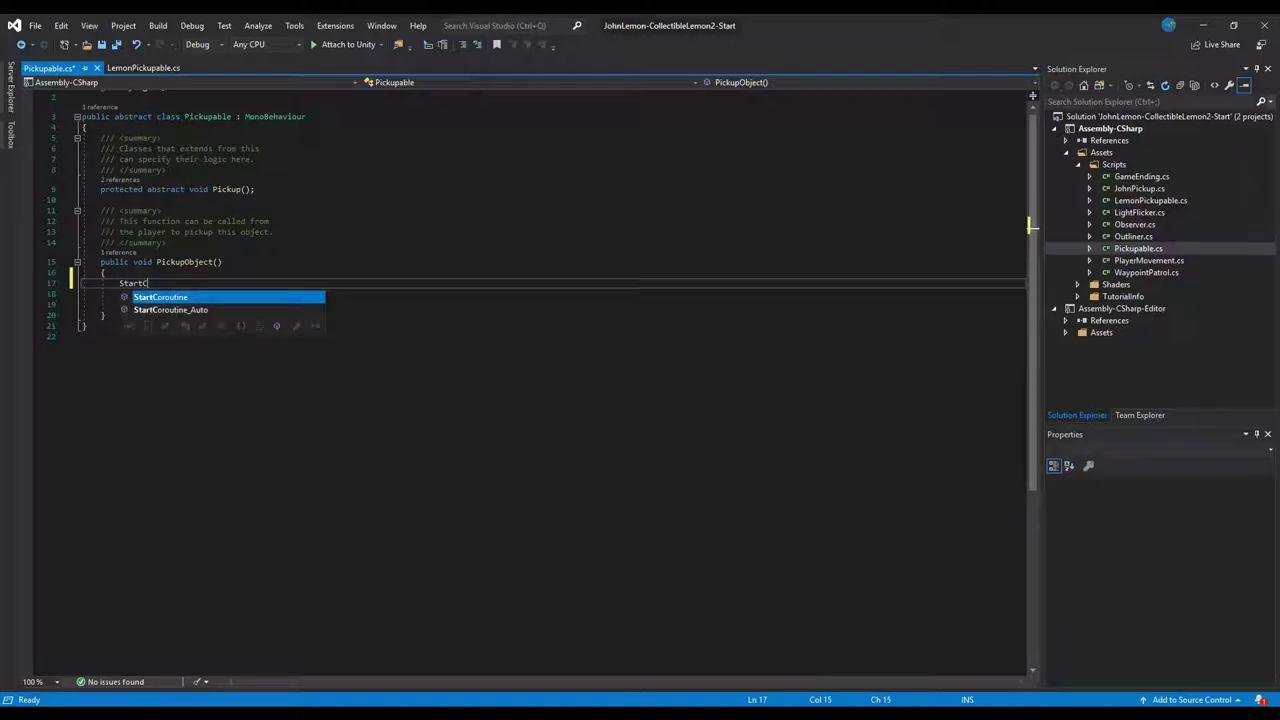
{"action": "key", "text": "Tab"}
{"action": "type", "text": "("}
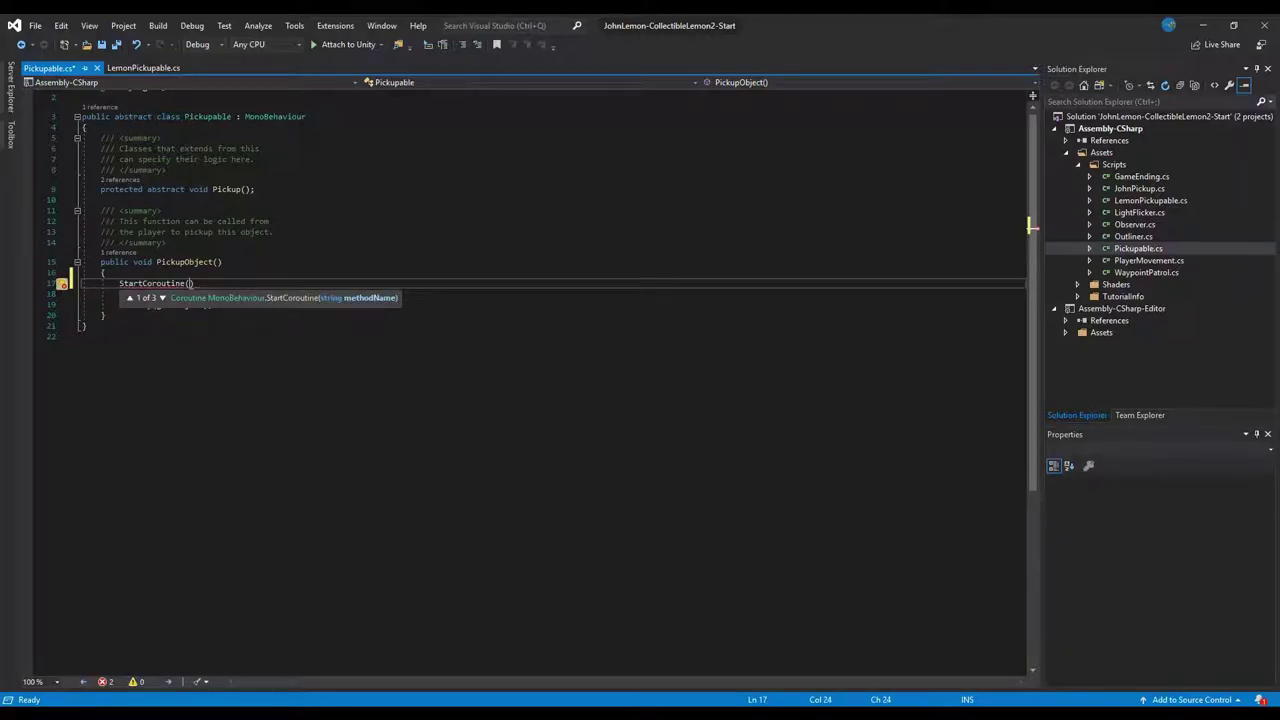
{"action": "key", "text": "Escape"}
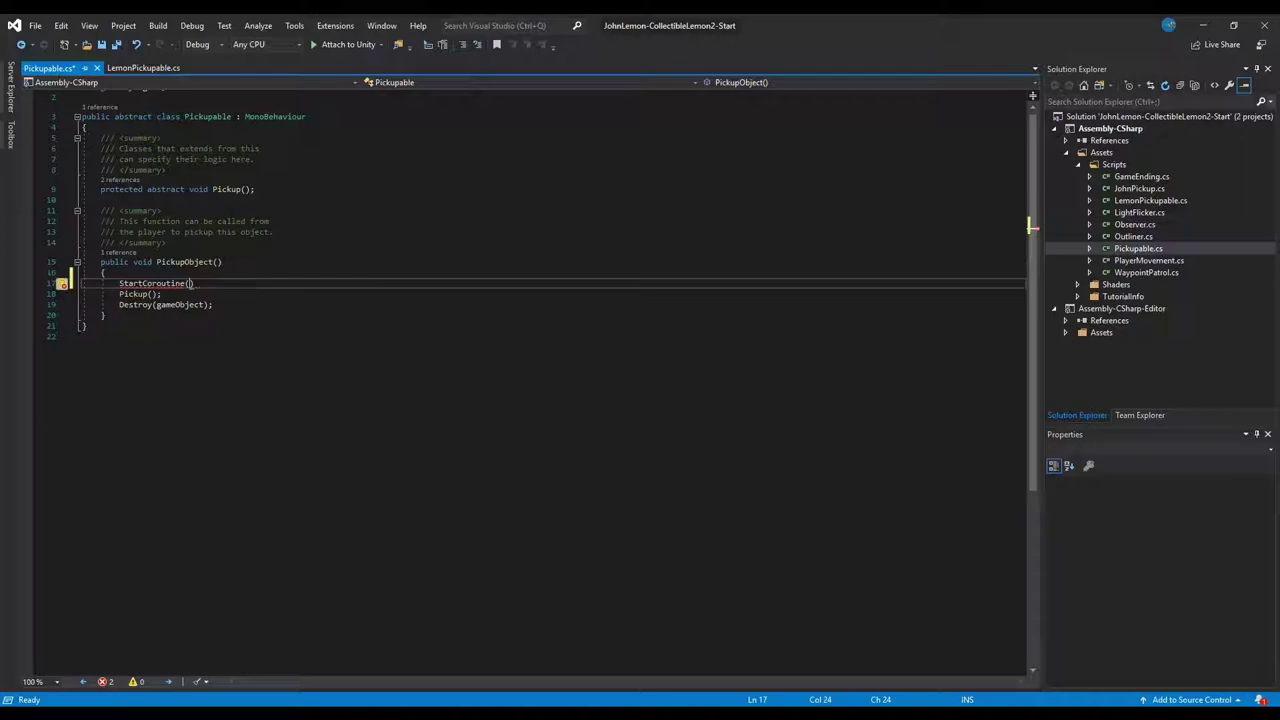
{"action": "type", "text": "DoPick"}
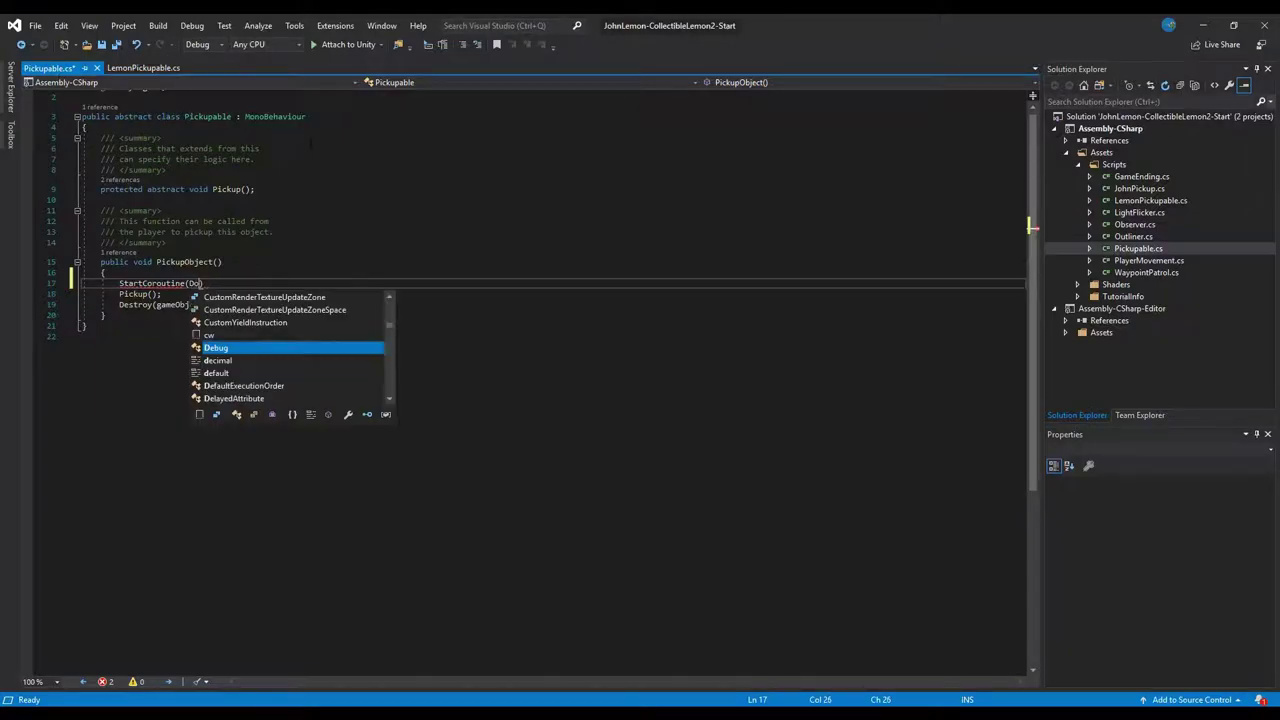
{"action": "type", "text": "up()"}
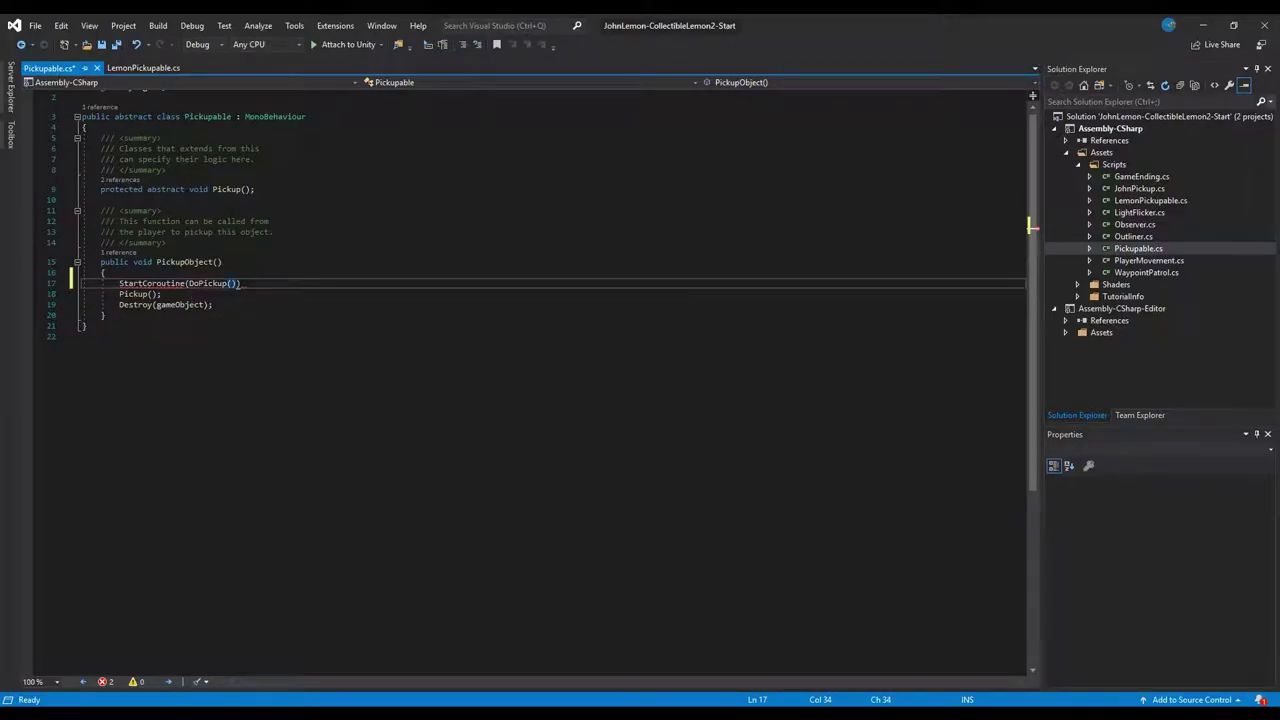
{"action": "type", "text": ");"}
{"action": "key", "text": "Down"}
{"action": "key", "text": "Down"}
{"action": "key", "text": "Down"}
{"action": "key", "text": "Return"}
{"action": "key", "text": "Return"}
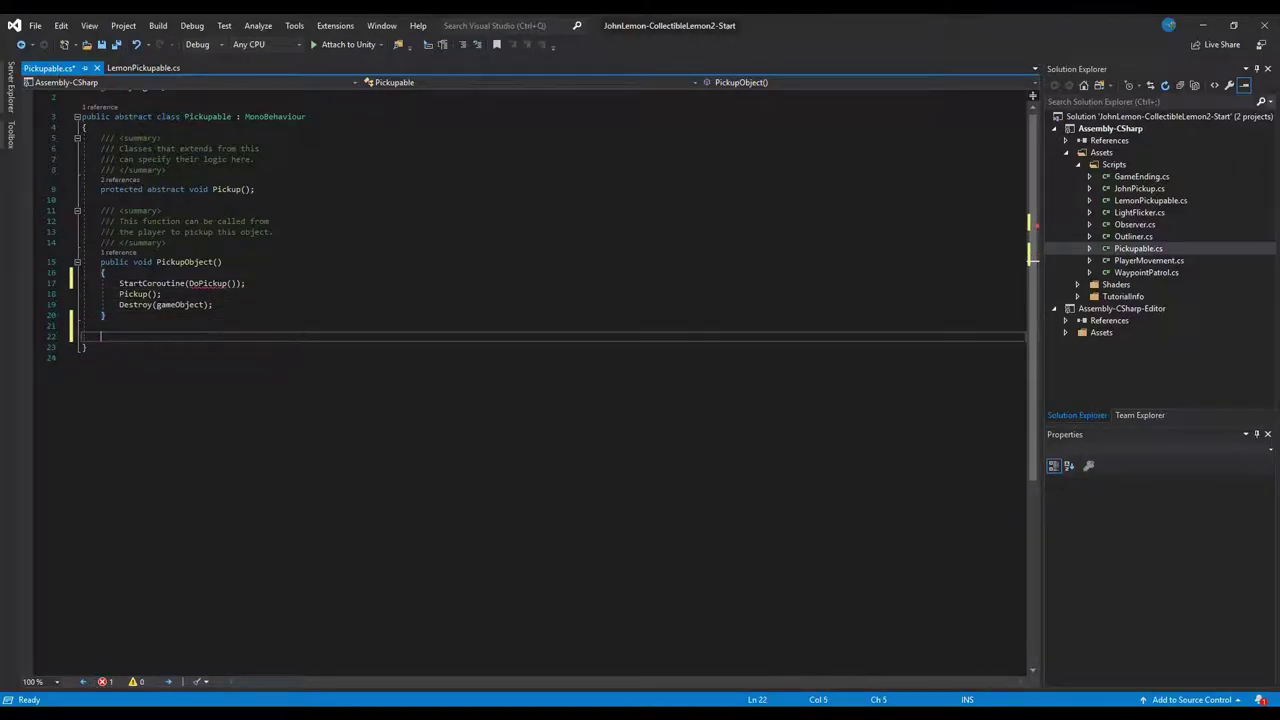
Add an empty IEnumerator DoPickup() method, importing System.Collections via Quick Actions.
{"action": "type", "text": "IEnumerator"}
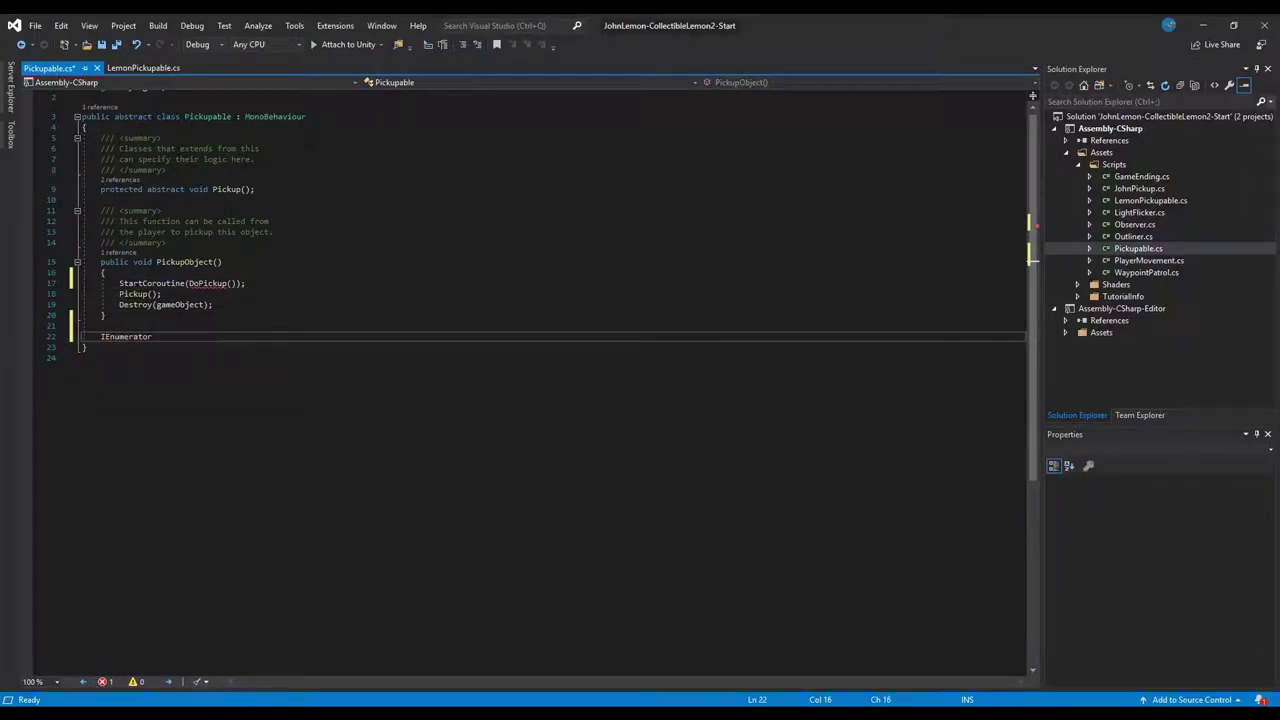
{"action": "key", "text": "ctrl+period"}
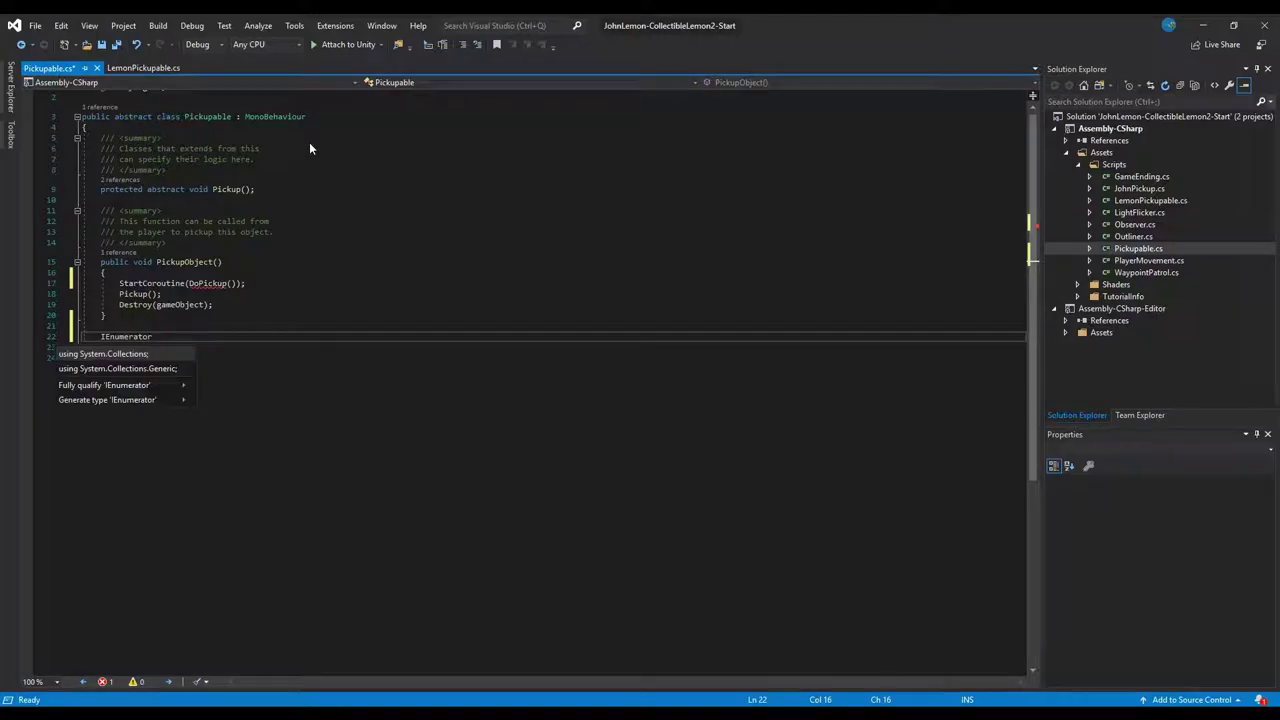
{"action": "key", "text": "Return"}
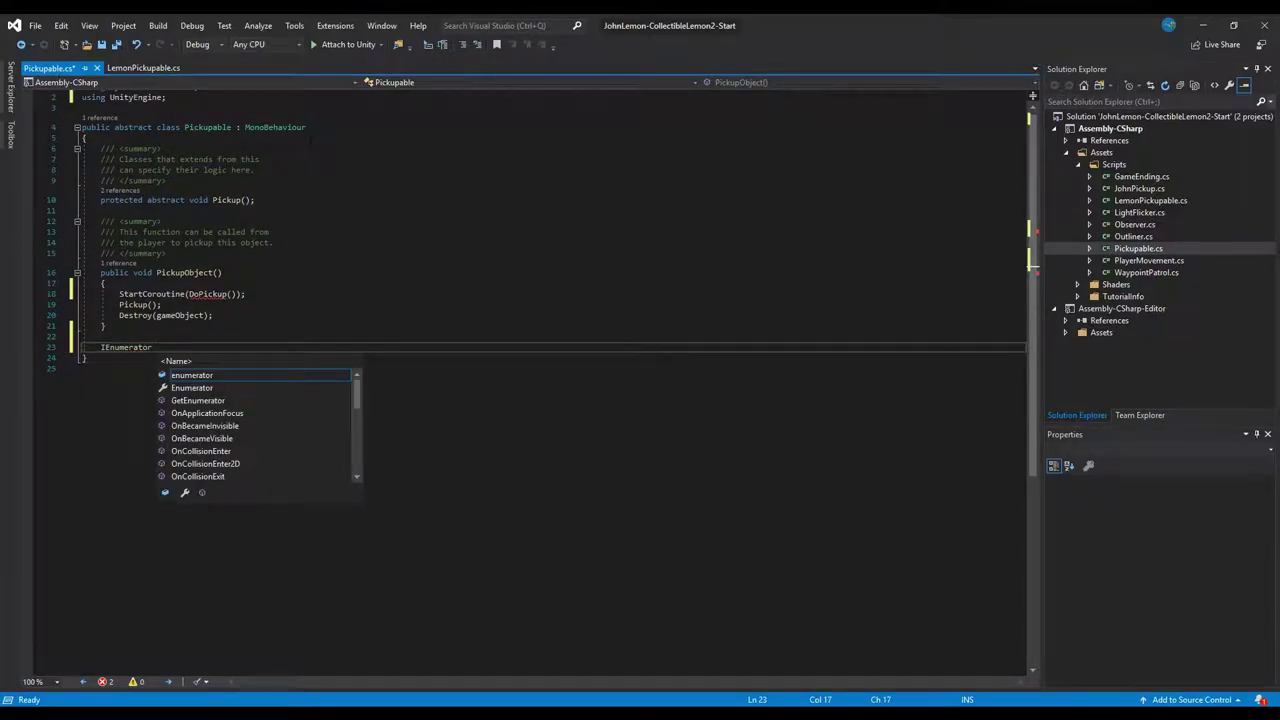
{"action": "key", "text": "Escape"}
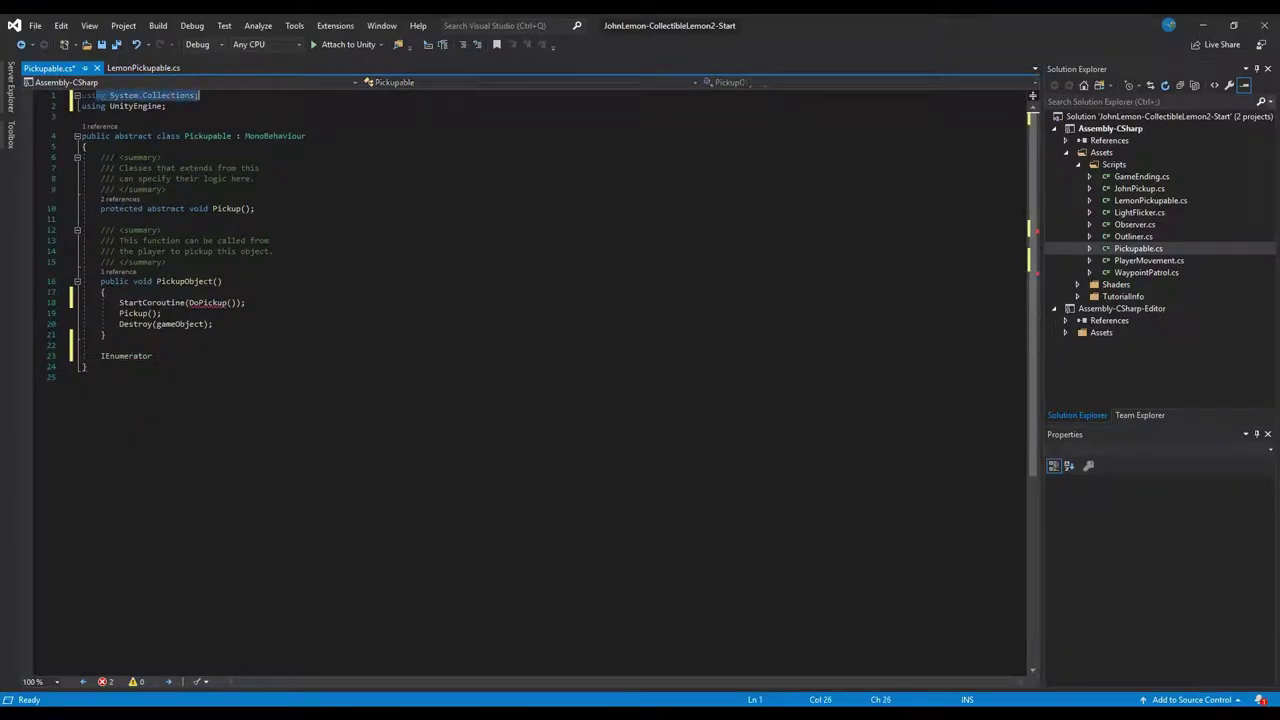
{"action": "type", "text": "DoPickup()"}
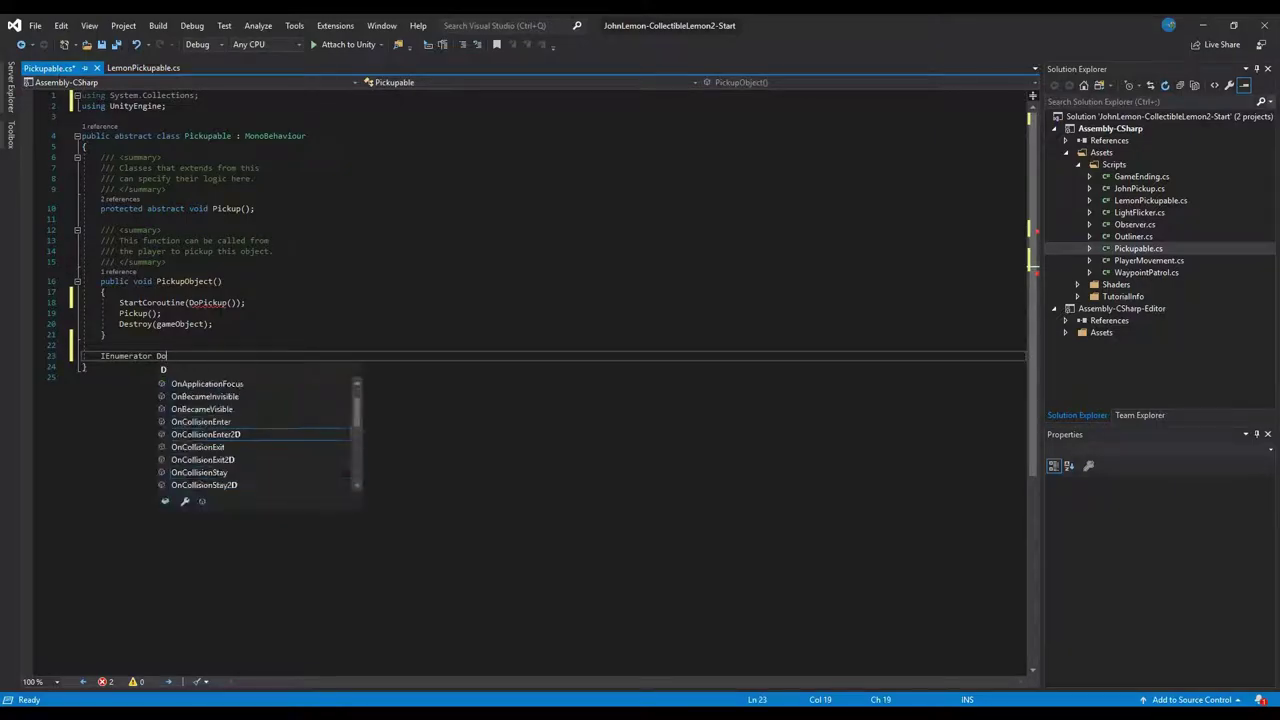
{"action": "key", "text": "Return"}
{"action": "type", "text": "{"}
{"action": "key", "text": "Return"}
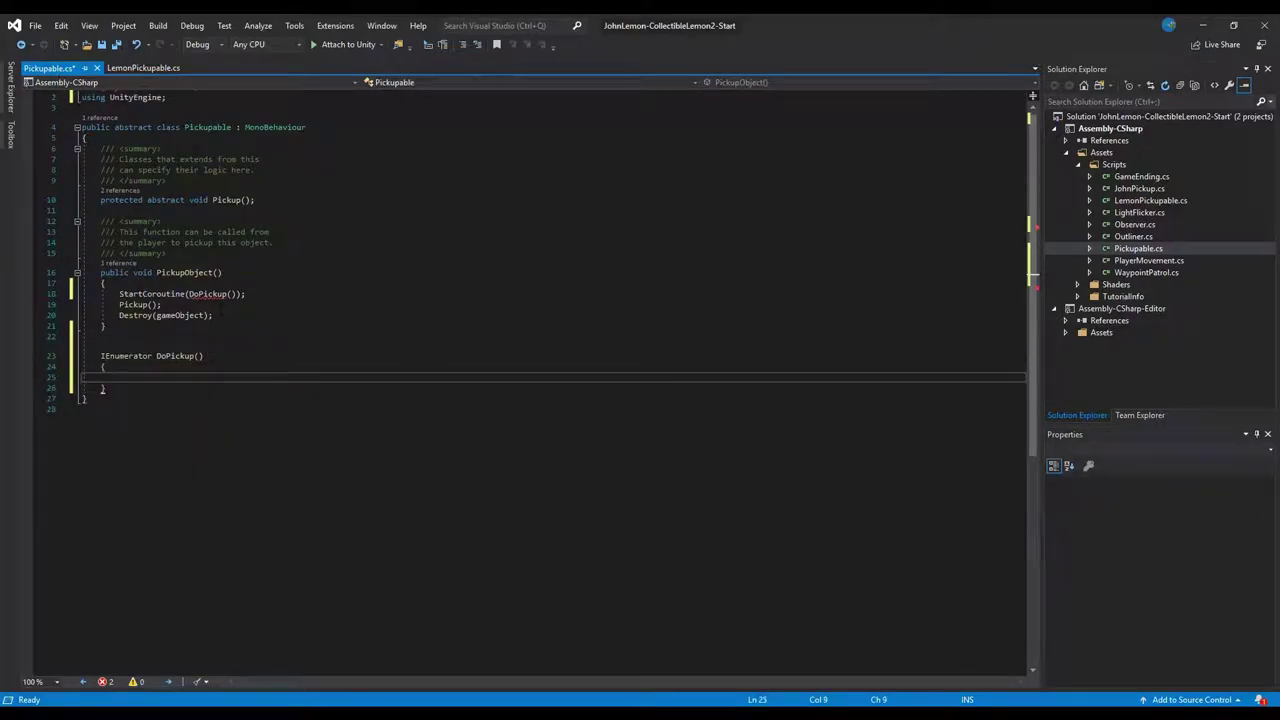
{"action": "key", "text": "Up"}
{"action": "key", "text": "Up"}
{"action": "key", "text": "Up"}
{"action": "key", "text": "Up"}
{"action": "key", "text": "Up"}
{"action": "key", "text": "Up"}
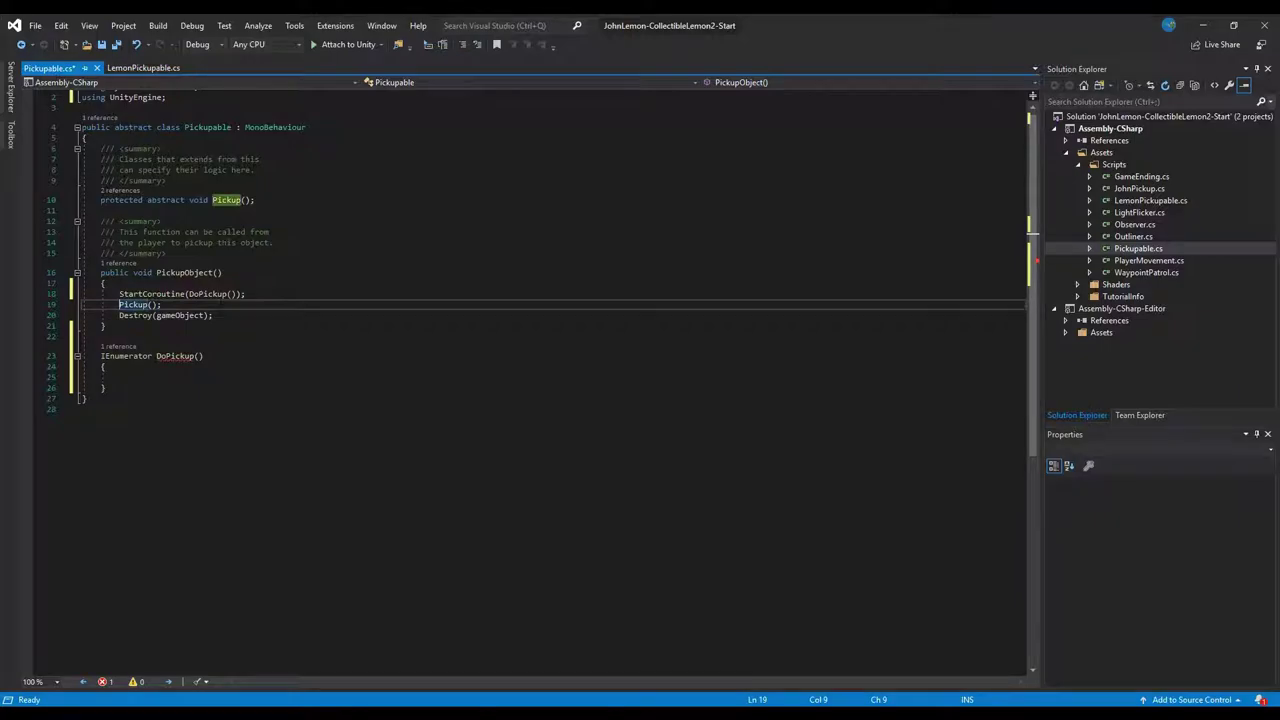
Move the Pickup() and Destroy lines into DoPickup, prefixing Pickup() with yield return.
{"action": "key", "text": "shift+Down"}
{"action": "key", "text": "shift+End"}
{"action": "key", "text": "ctrl+c"}
{"action": "key", "text": "Delete"}
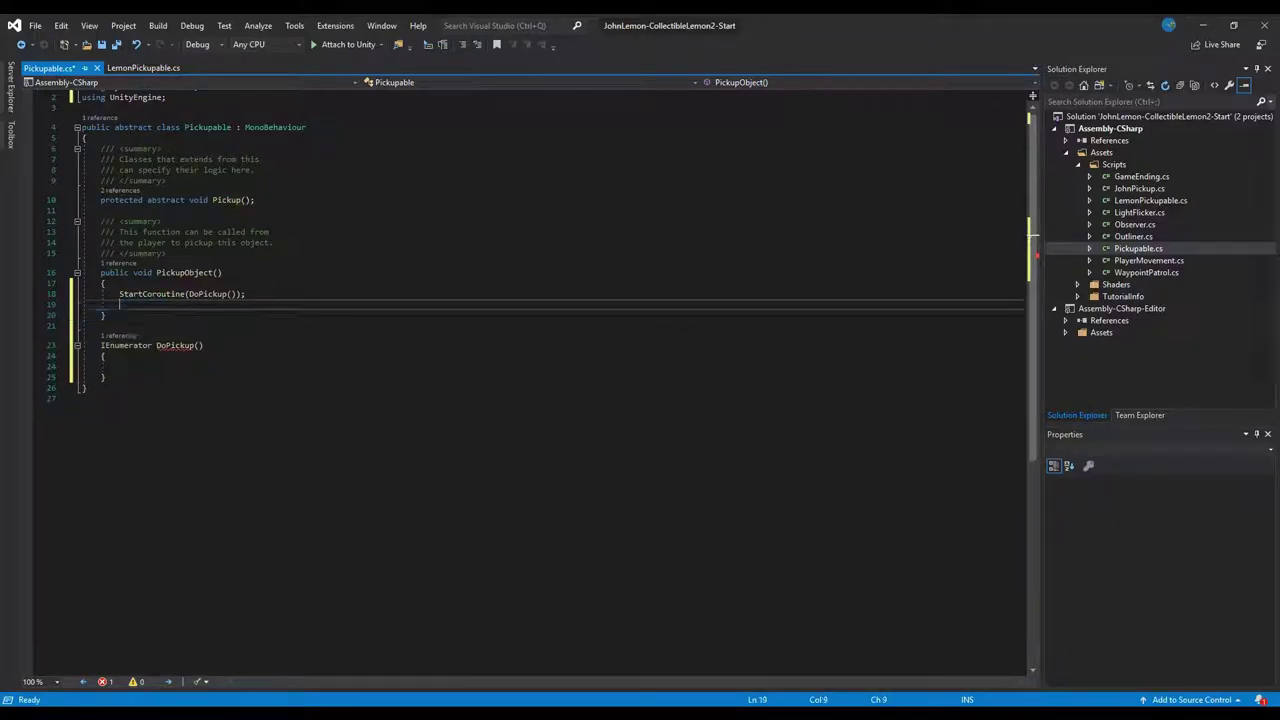
{"action": "key", "text": "BackSpace"}
{"action": "key", "text": "Down"}
{"action": "key", "text": "Down"}
{"action": "key", "text": "Down"}
{"action": "key", "text": "Down"}
{"action": "key", "text": "Down"}
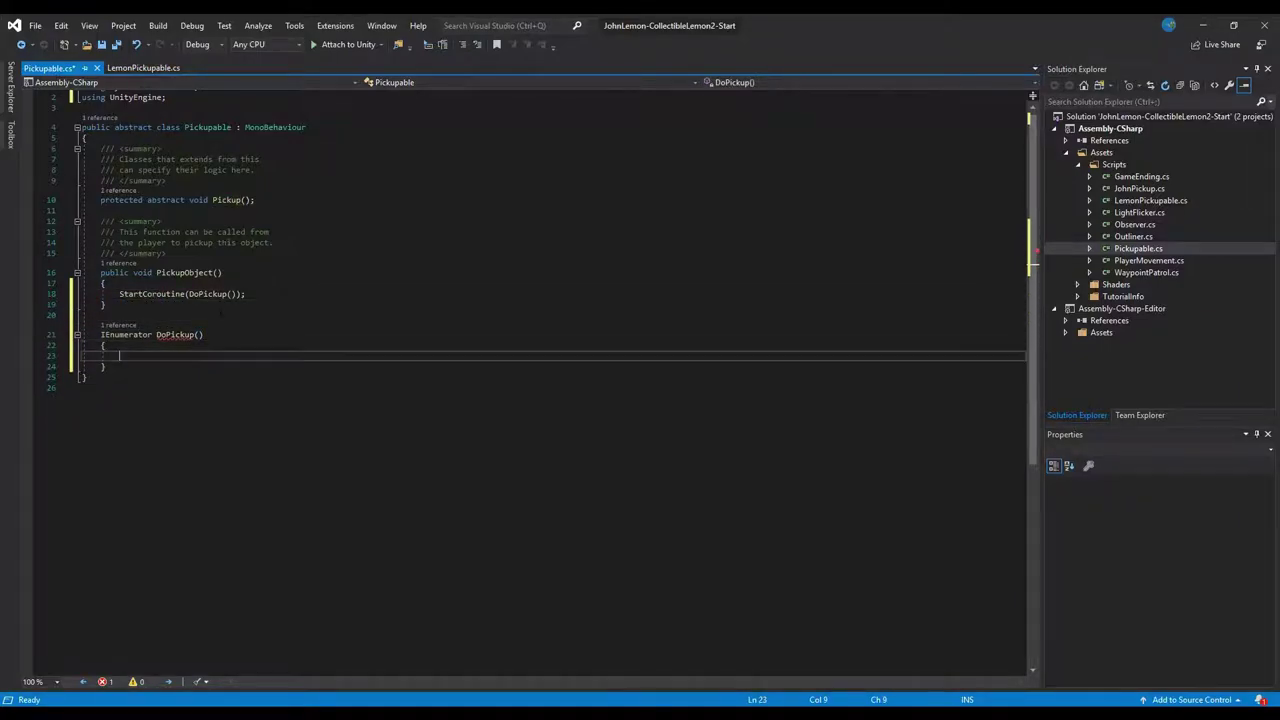
{"action": "key", "text": "ctrl+v"}
{"action": "key", "text": "Up"}
{"action": "key", "text": "Home"}
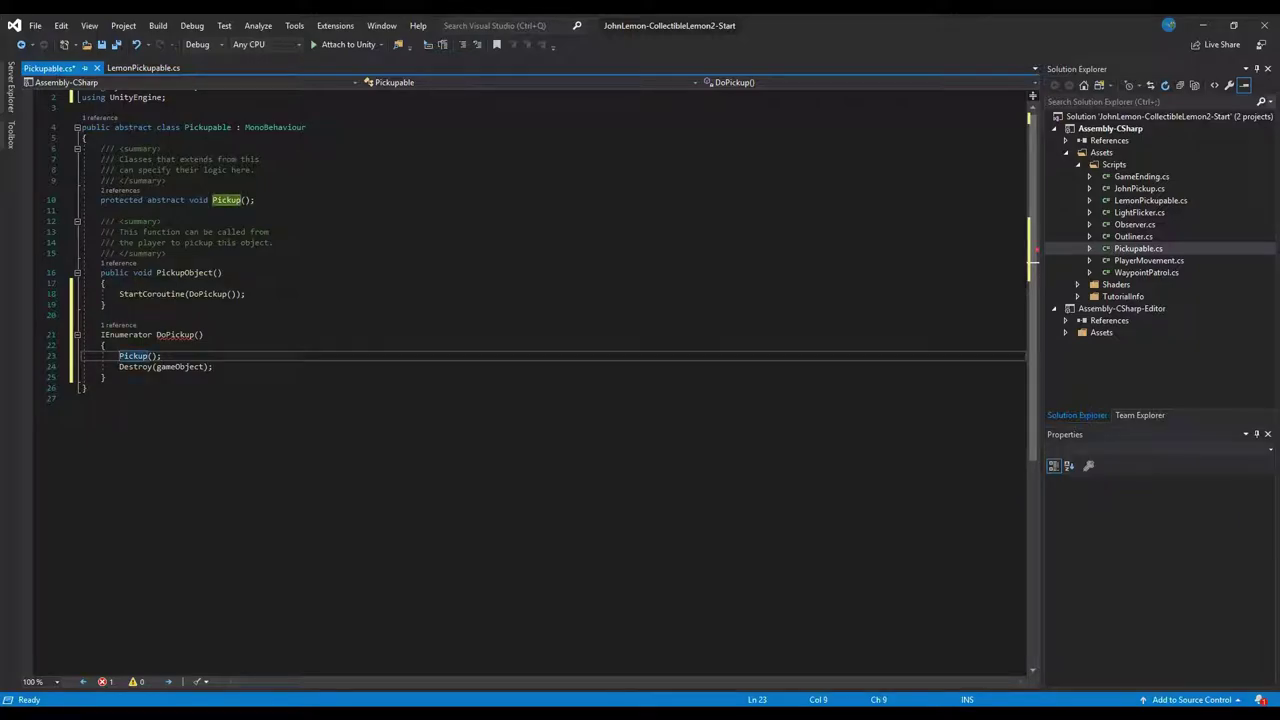
{"action": "type", "text": "yield return"}
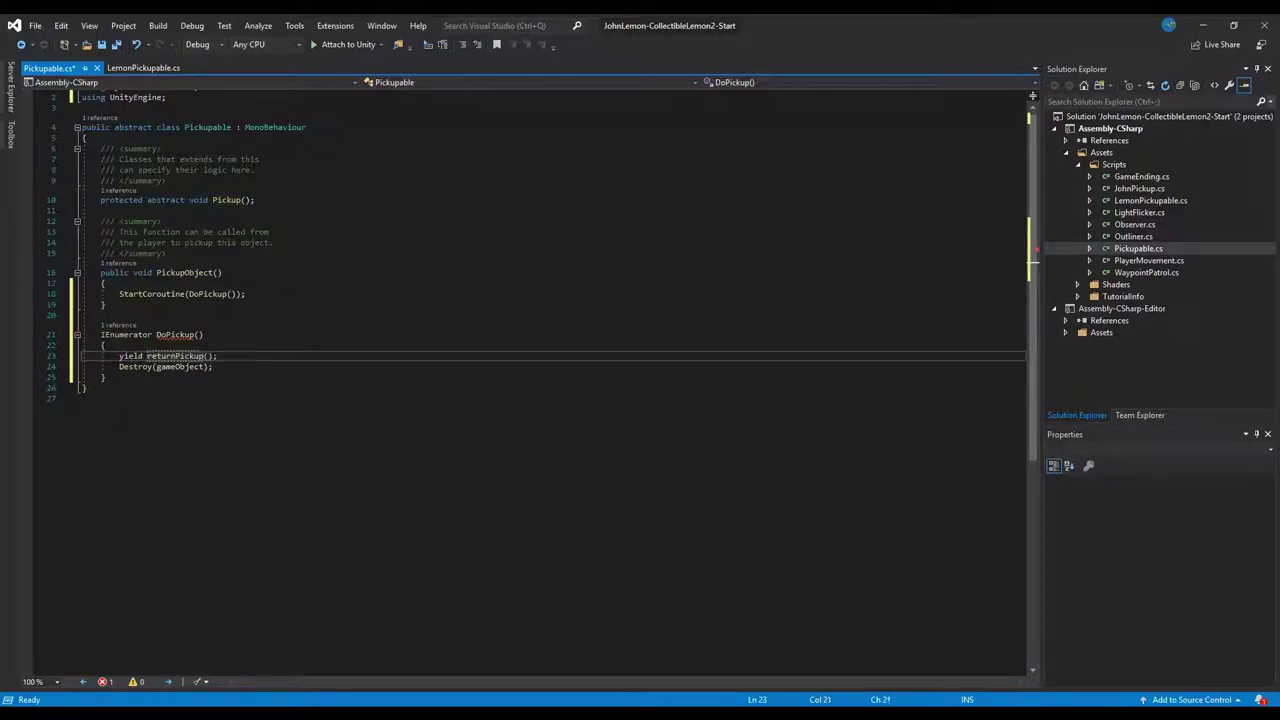
Change the abstract Pickup() return type from void to IEnumerator and save Pickupable.cs.
{"action": "key", "text": "Up"}
{"action": "key", "text": "Up"}
{"action": "key", "text": "Up"}
{"action": "key", "text": "Up"}
{"action": "key", "text": "Up"}
{"action": "key", "text": "Up"}
{"action": "key", "text": "Up"}
{"action": "key", "text": "Up"}
{"action": "key", "text": "Up"}
{"action": "key", "text": "Up"}
{"action": "key", "text": "Up"}
{"action": "key", "text": "Up"}
{"action": "key", "text": "Up"}
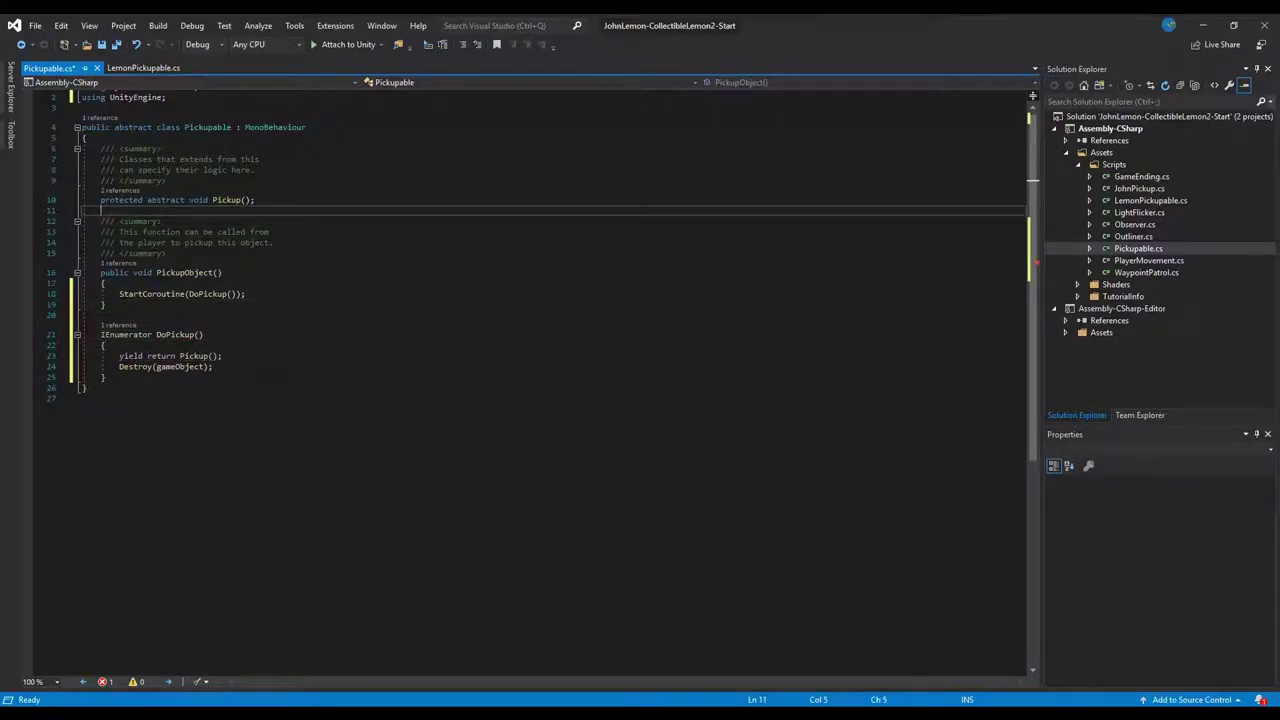
{"action": "key", "text": "ctrl+Right"}
{"action": "key", "text": "shift+Right"}
{"action": "key", "text": "shift+Right"}
{"action": "key", "text": "shift+Right"}
{"action": "key", "text": "shift+Right"}
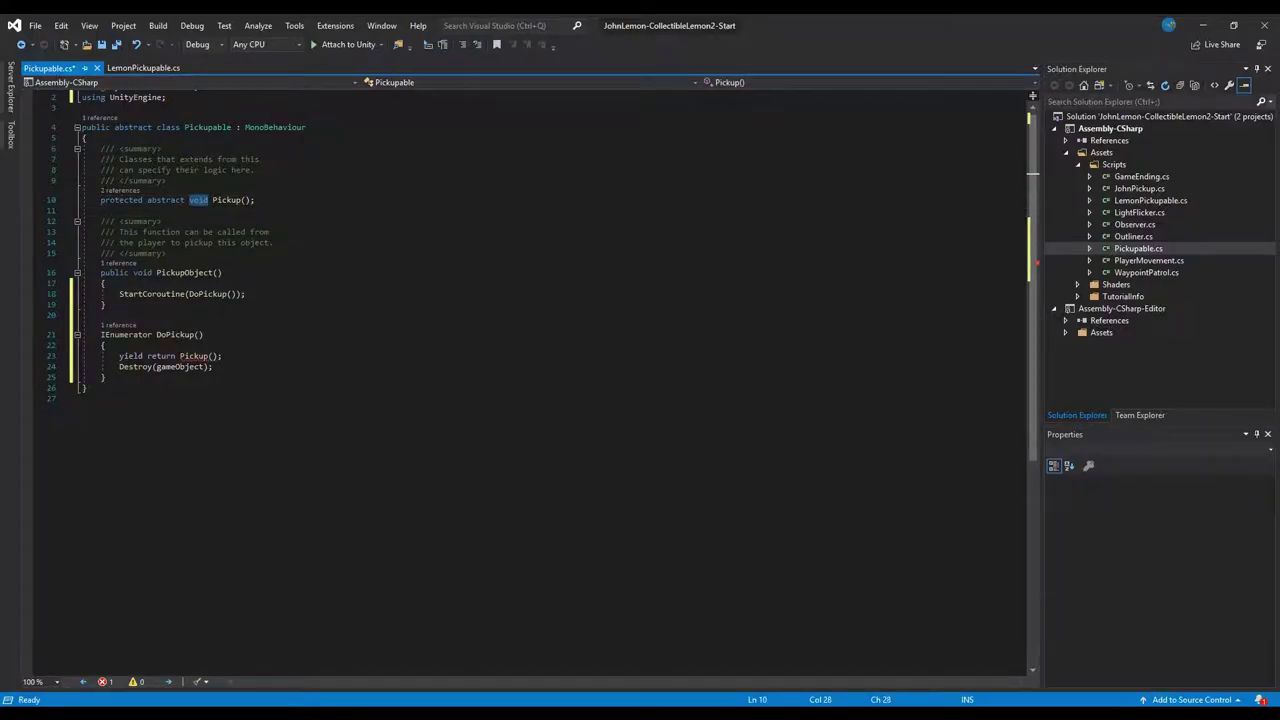
{"action": "type", "text": "IEnumerator"}
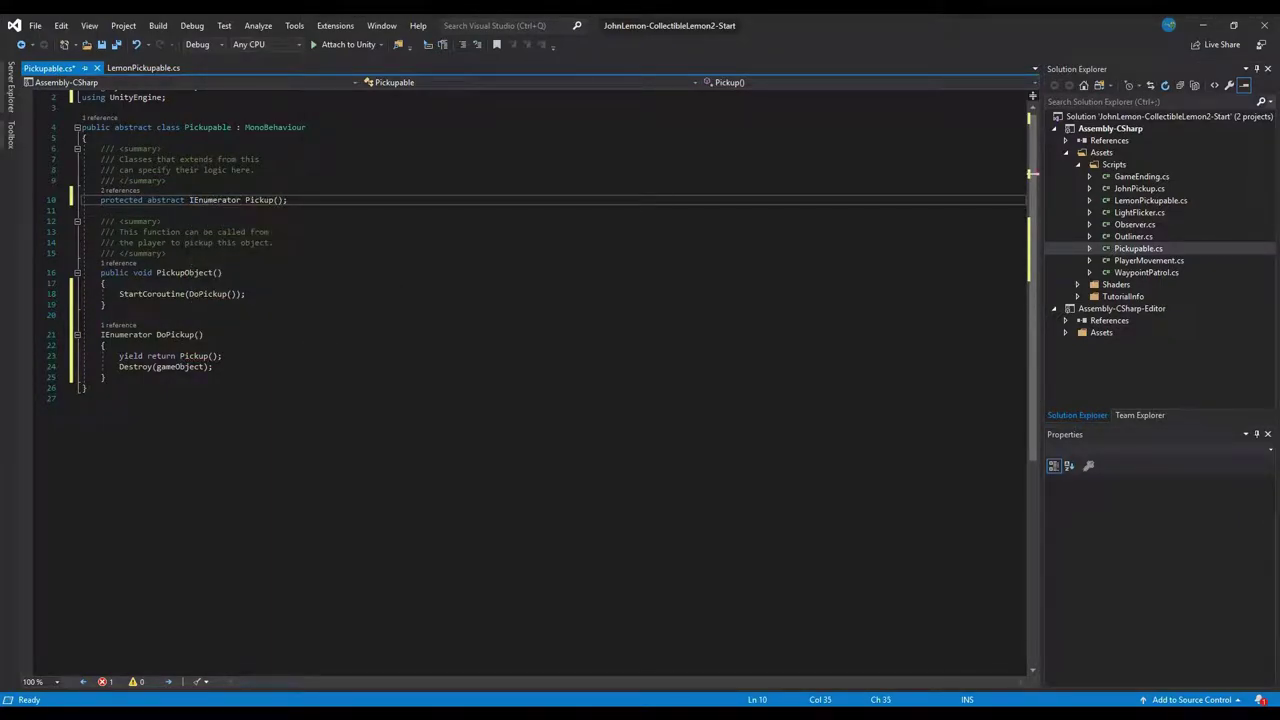
{"action": "key", "text": "ctrl+s"}
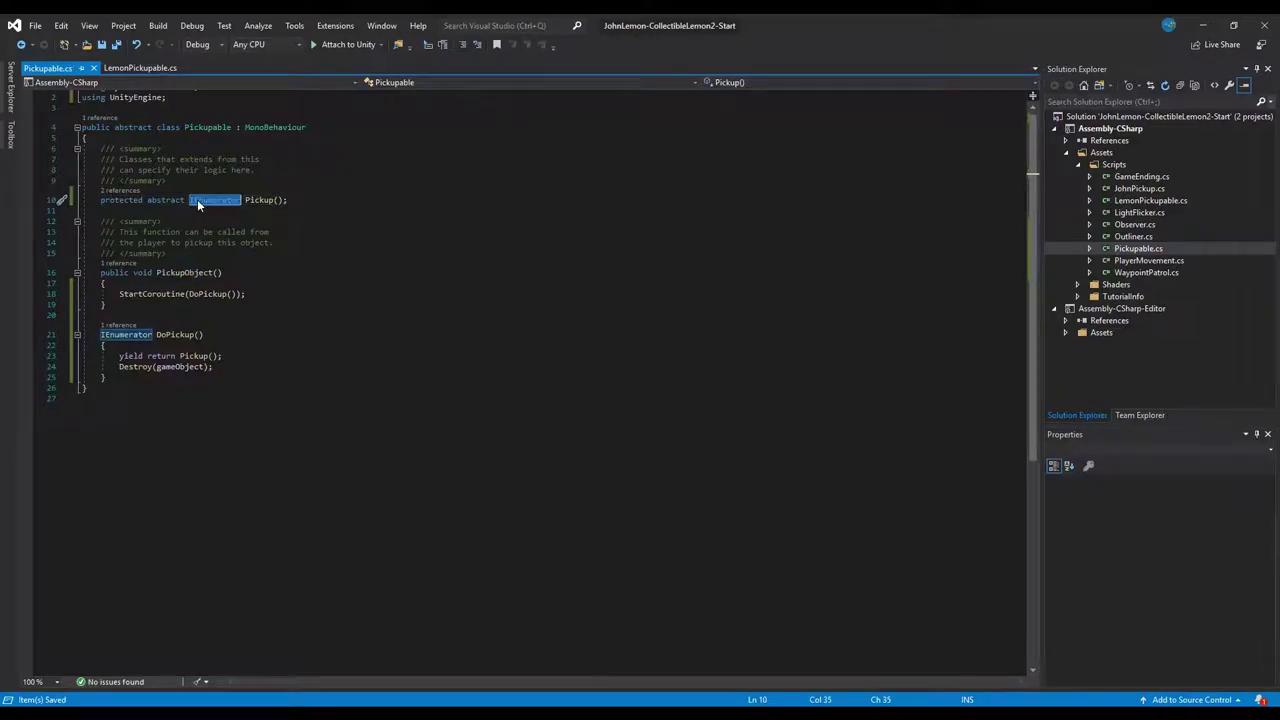
{"action": "left_click", "coordinate": [124, 69]}
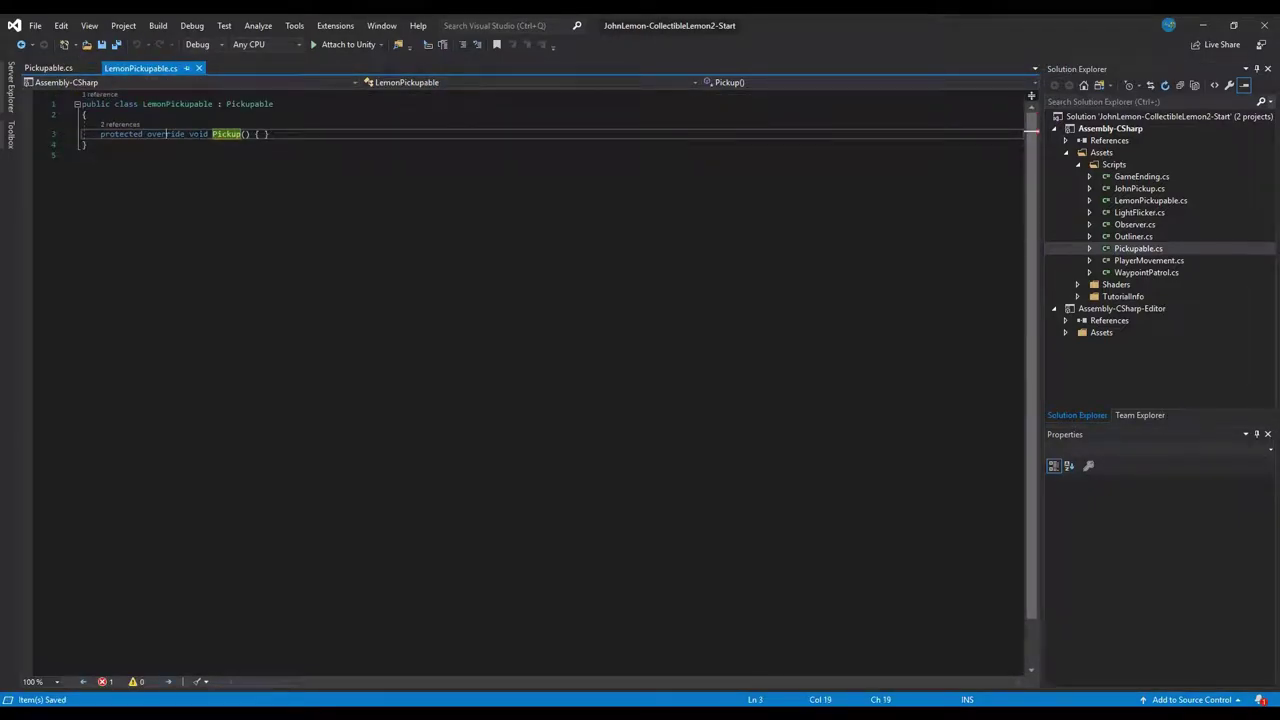
Make LemonPickupable's Pickup override return IEnumerator, adding using System.Collections.
{"action": "mouse_move", "coordinate": [226, 134]}
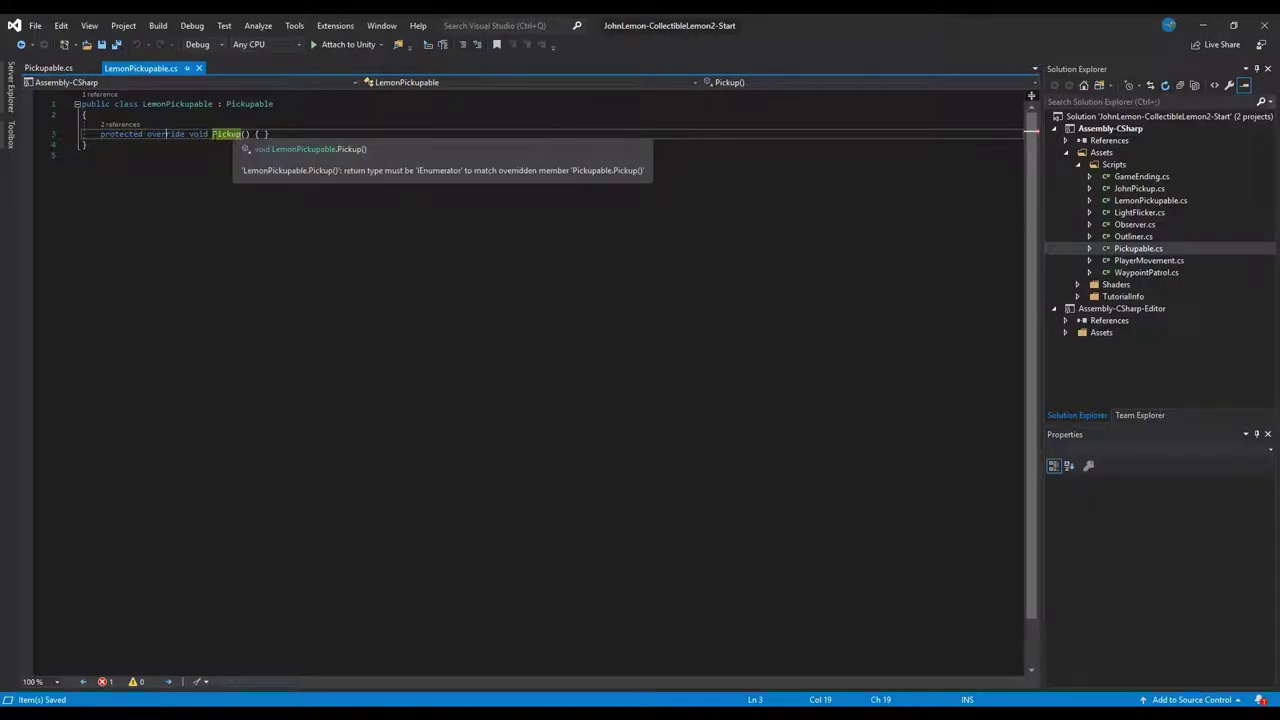
{"action": "double_click", "coordinate": [198, 134]}
{"action": "type", "text": "IEnumerator"}
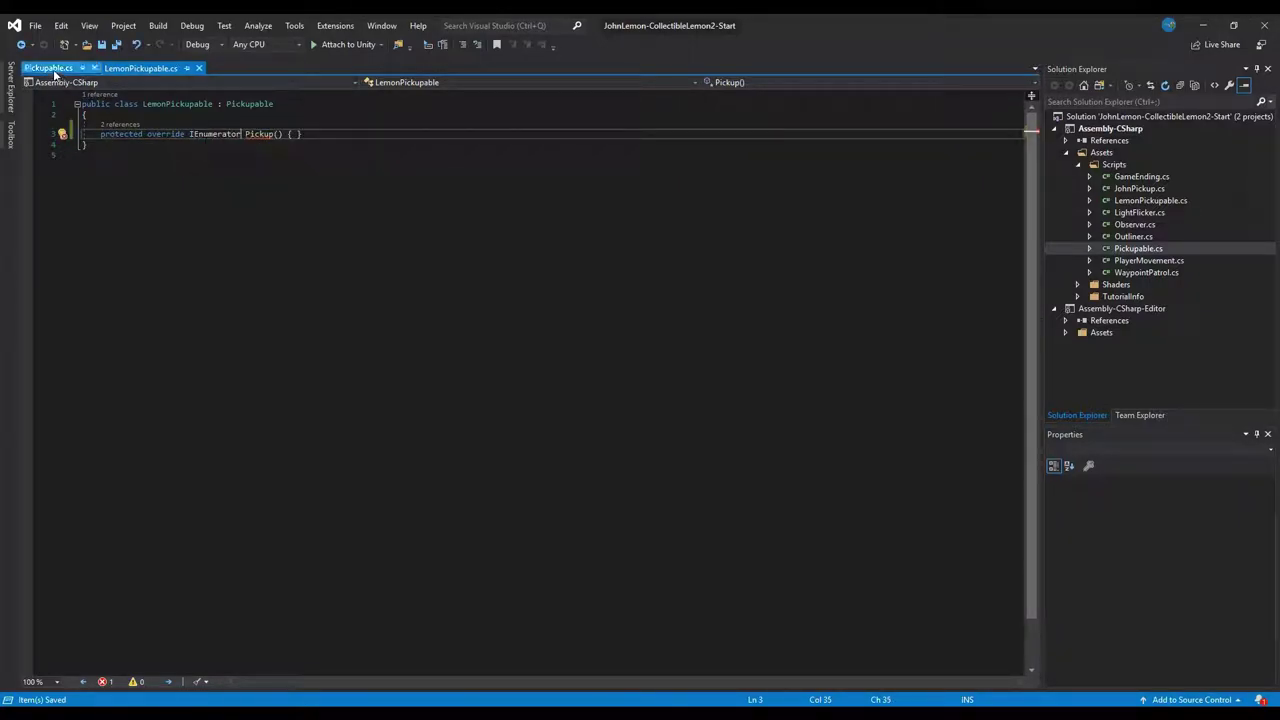
{"action": "mouse_move", "coordinate": [258, 134]}
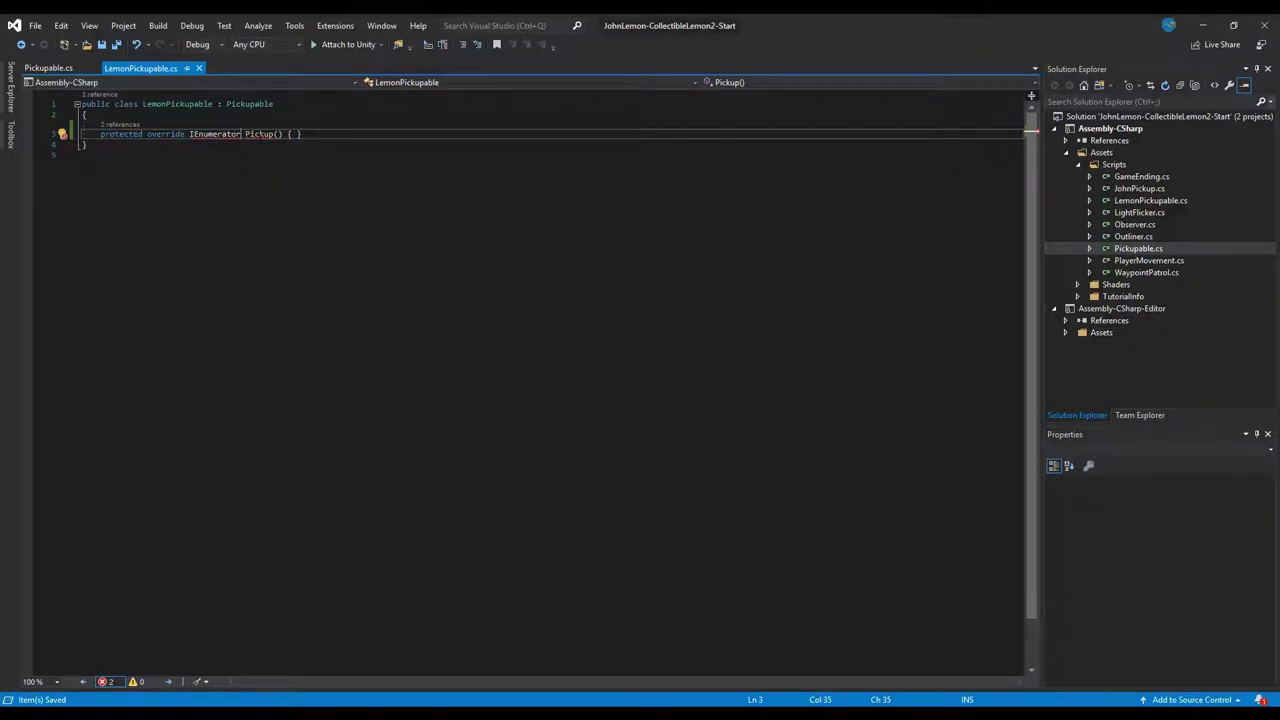
{"action": "key", "text": "ctrl+period"}
{"action": "key", "text": "Return"}
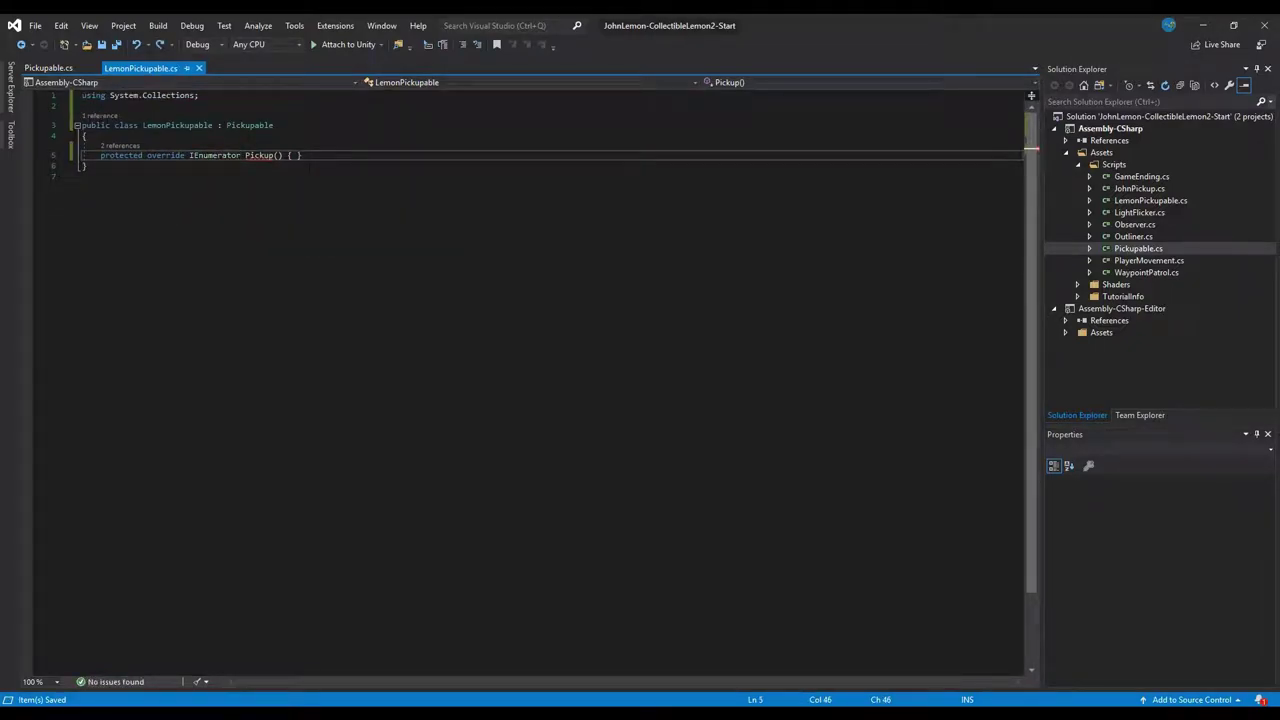
Write yield return 1; in the override's body and save LemonPickupable.cs.
{"action": "left_click", "coordinate": [288, 155]}
{"action": "key", "text": "Return"}
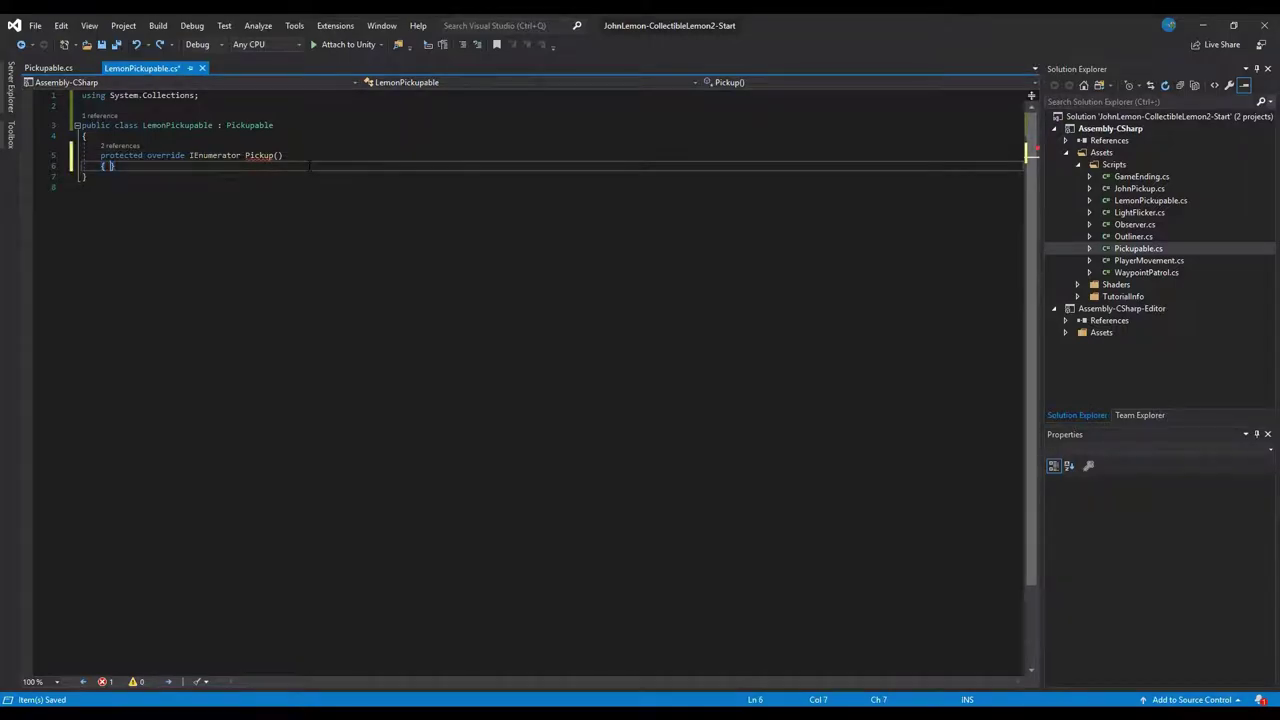
{"action": "key", "text": "Return"}
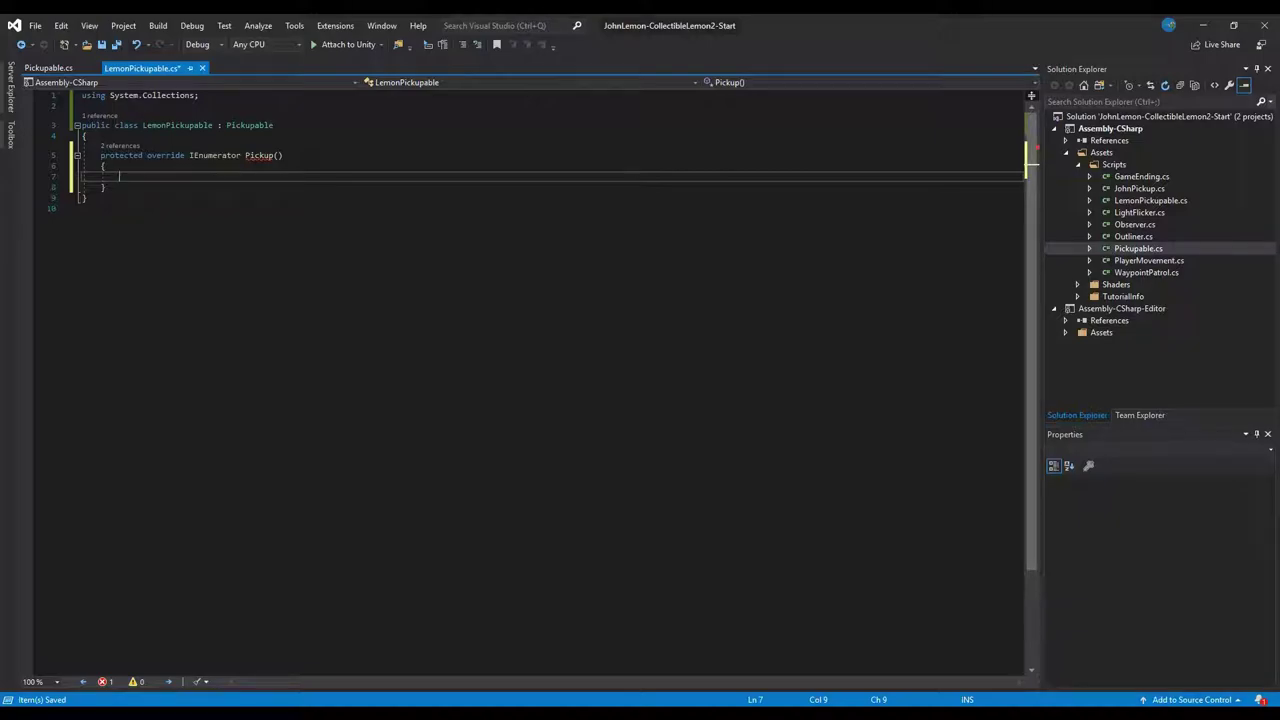
{"action": "type", "text": "yield return 1;"}
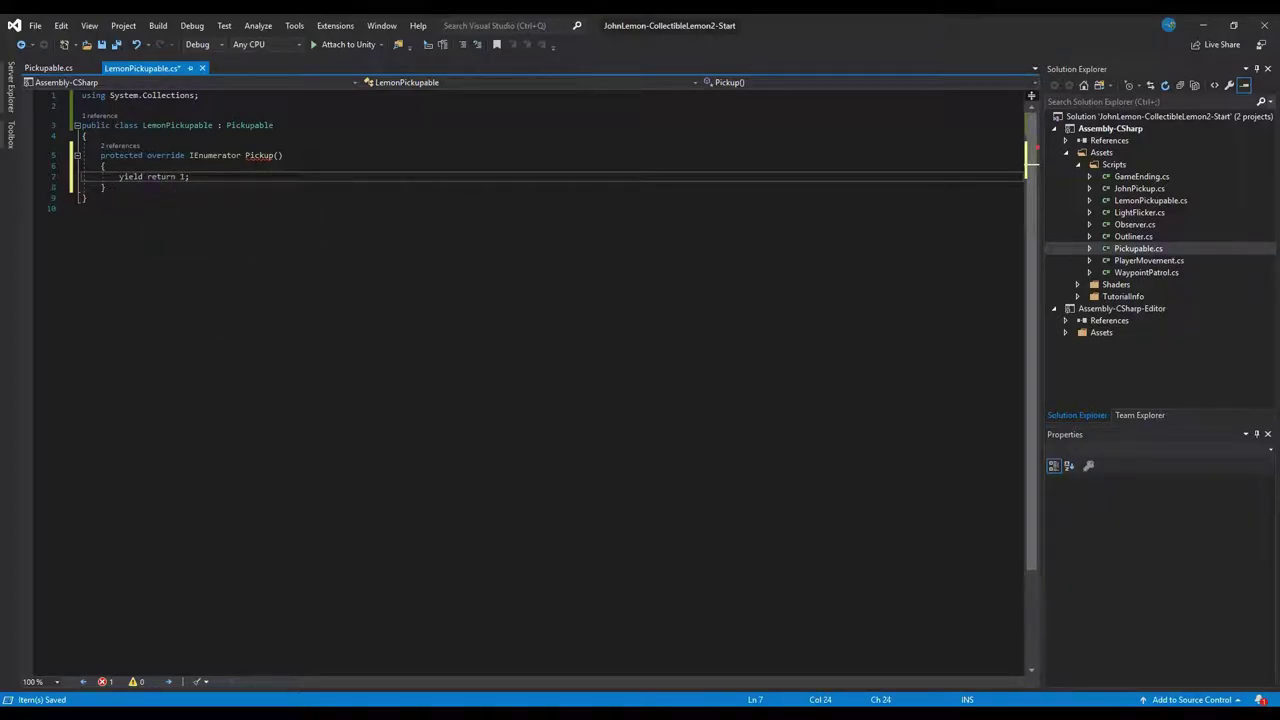
{"action": "key", "text": "ctrl+s"}
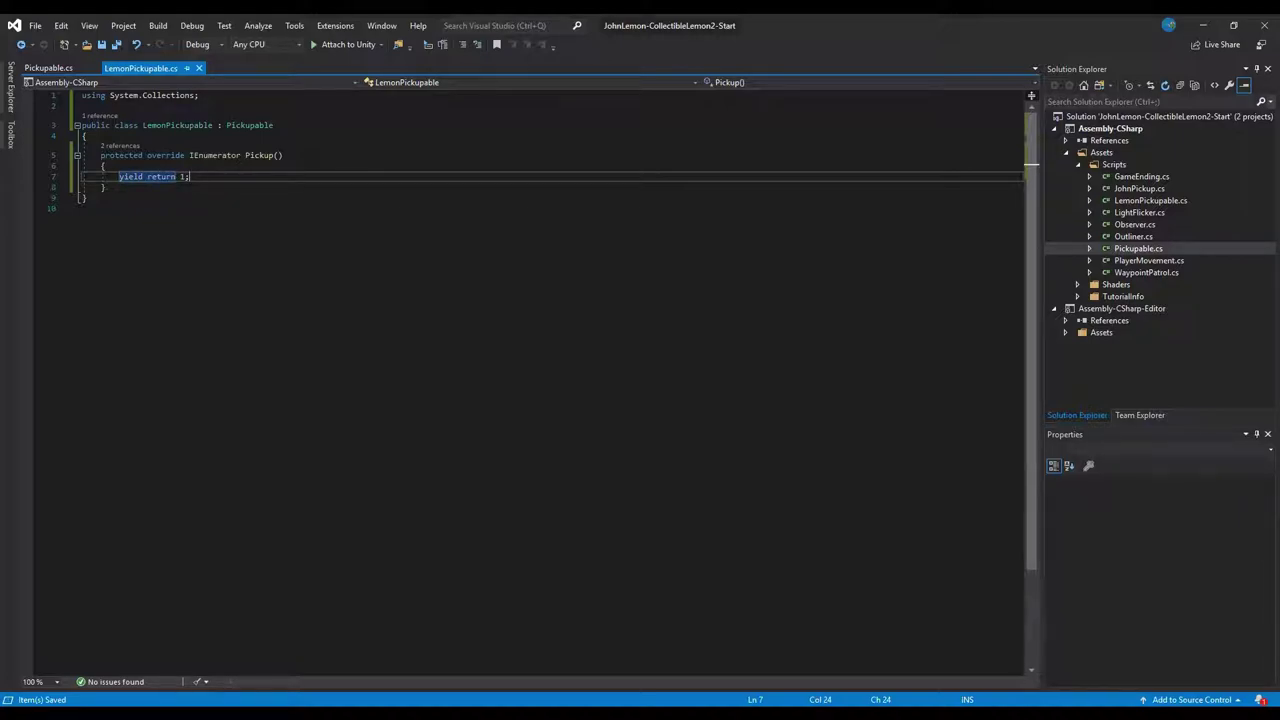
{"action": "key", "text": "ctrl+Tab"}
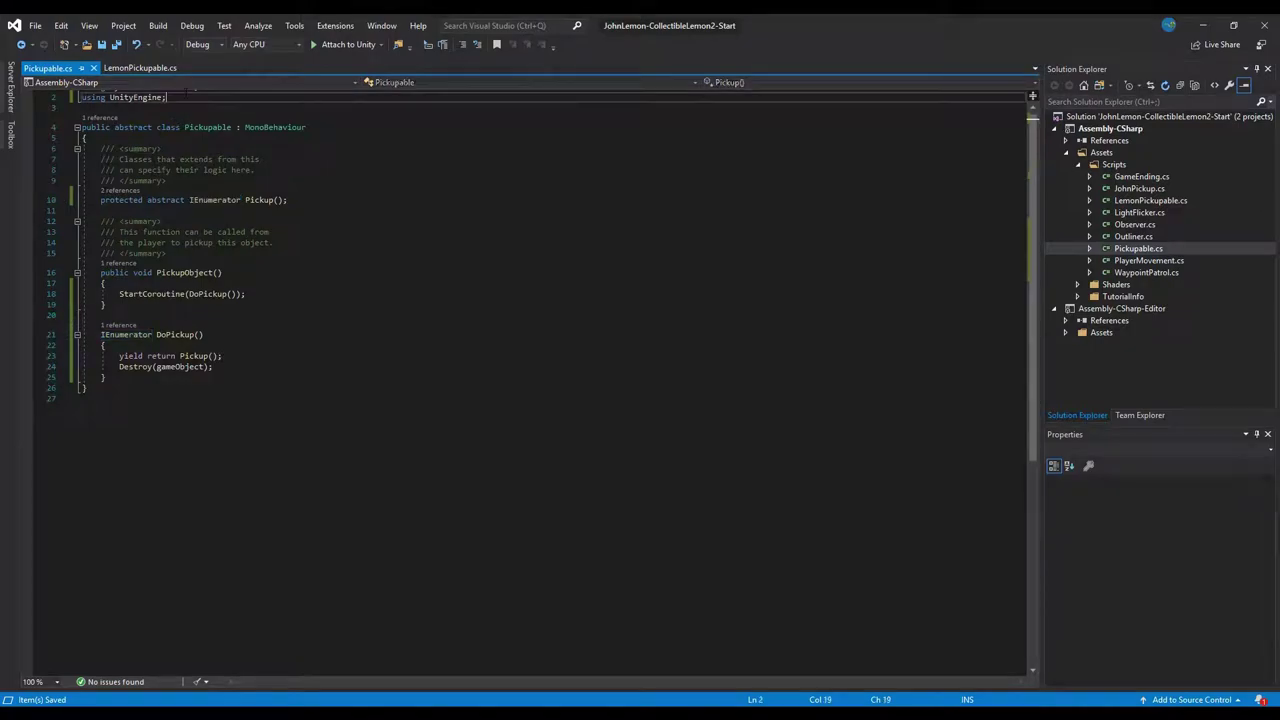
Insert two blank lines after the Pickupable class's opening brace, above the summary comment.
{"action": "left_click", "coordinate": [87, 146]}
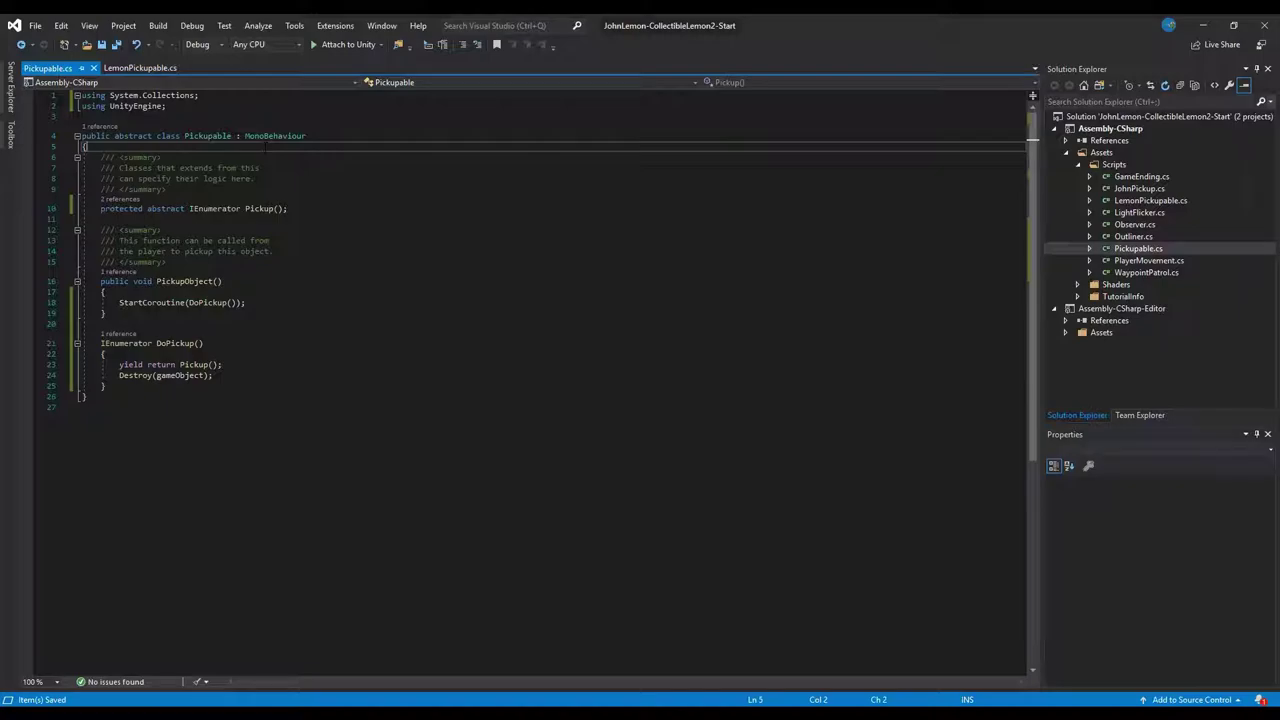
{"action": "key", "text": "Return"}
{"action": "key", "text": "Return"}
{"action": "key", "text": "Up"}
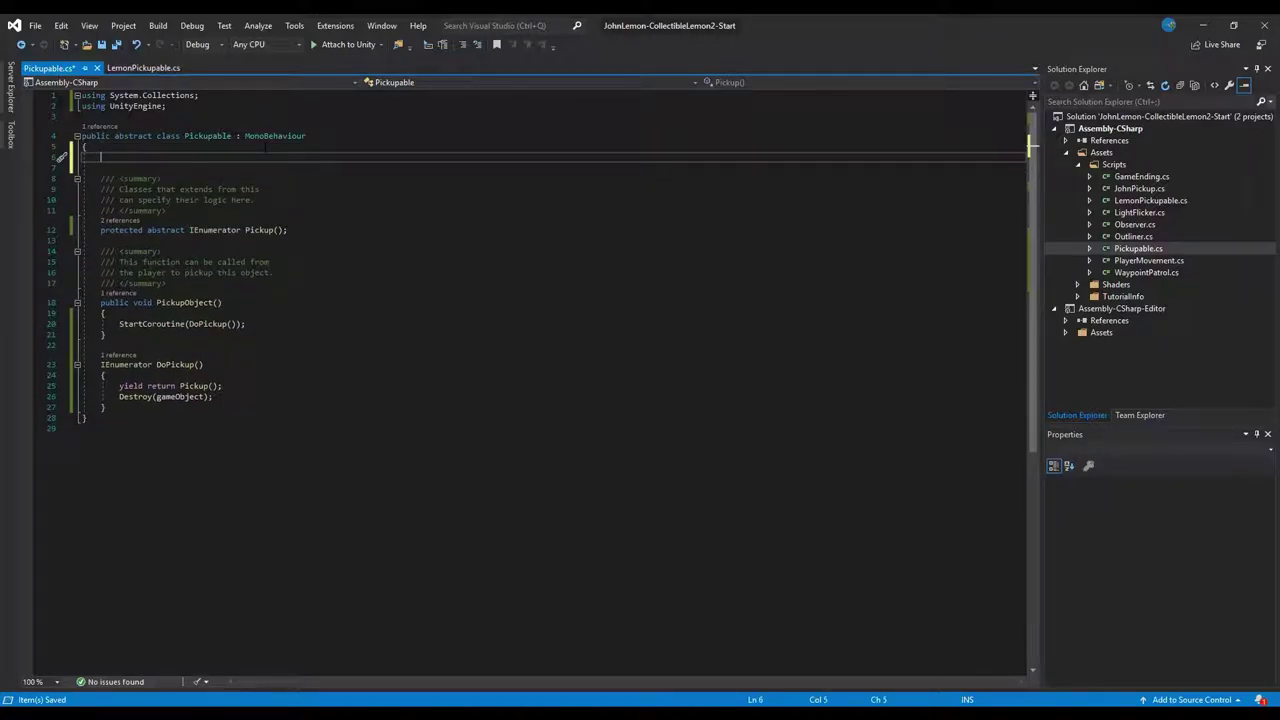